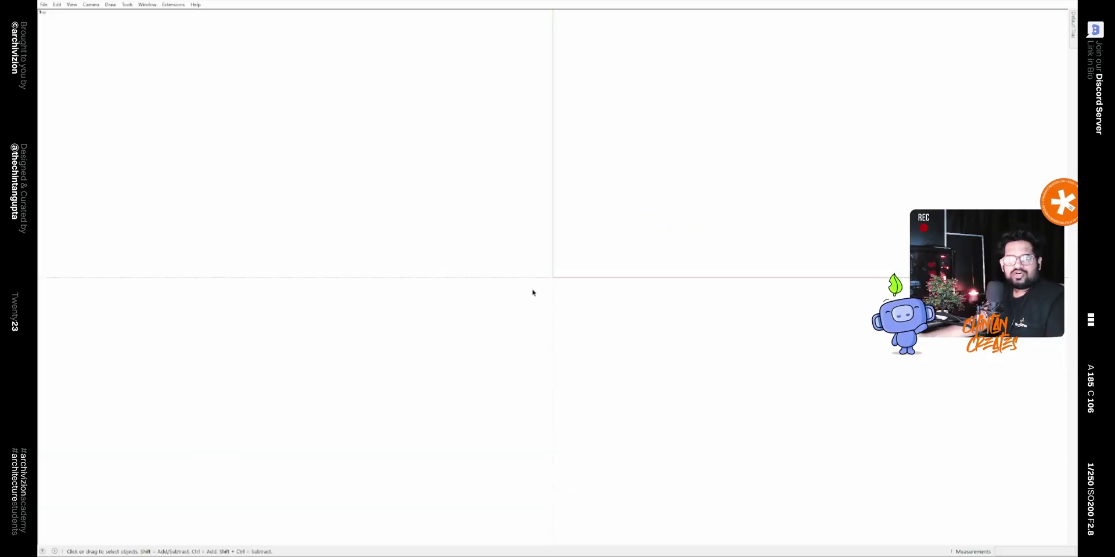
Start the Rectangle tool (R) on the empty ground plane.
key(r)
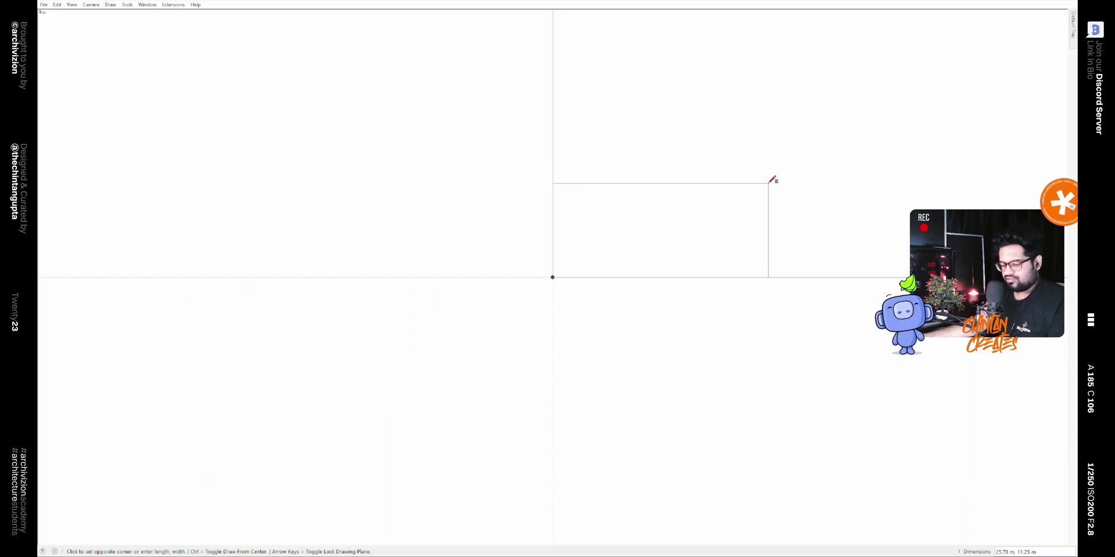
Draw a 60 by 20 rectangle at the origin and orbit into perspective.
text(60,20)
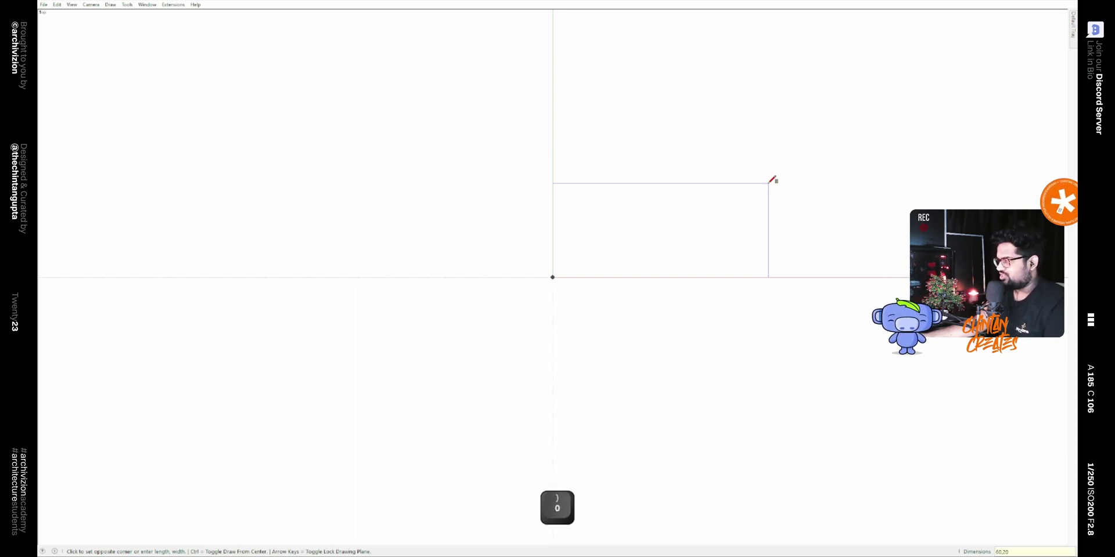
key(Return)
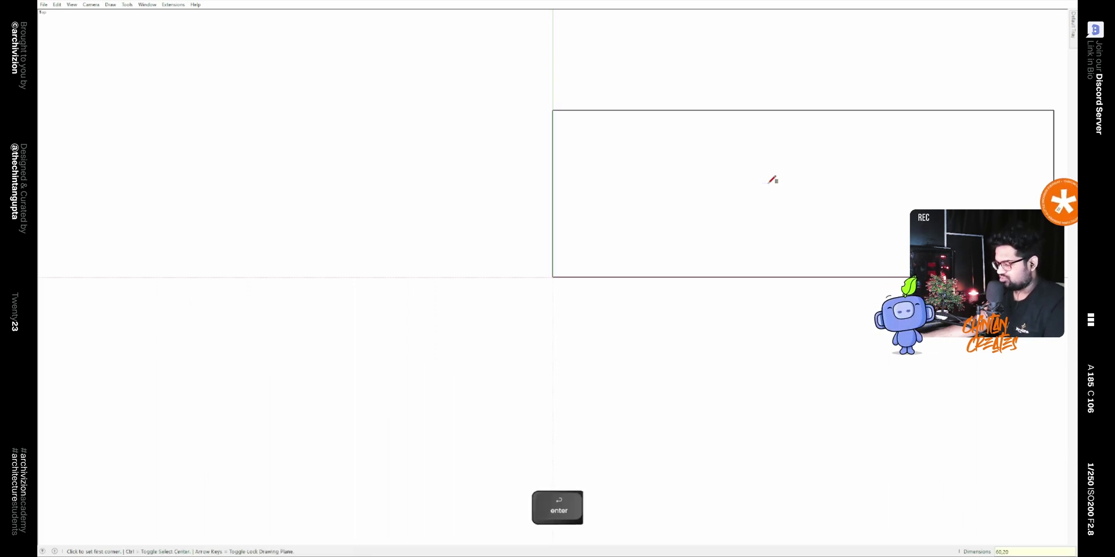
scroll(697, 239, down, 4)
middle_drag(653, 285, 683, 319)
middle_drag(598, 354, 594, 291)
Push/pull the rectangle 120 m upward into a tall box.
key(p)
middle_drag(612, 368, 594, 314)
key(p)
click(590, 289)
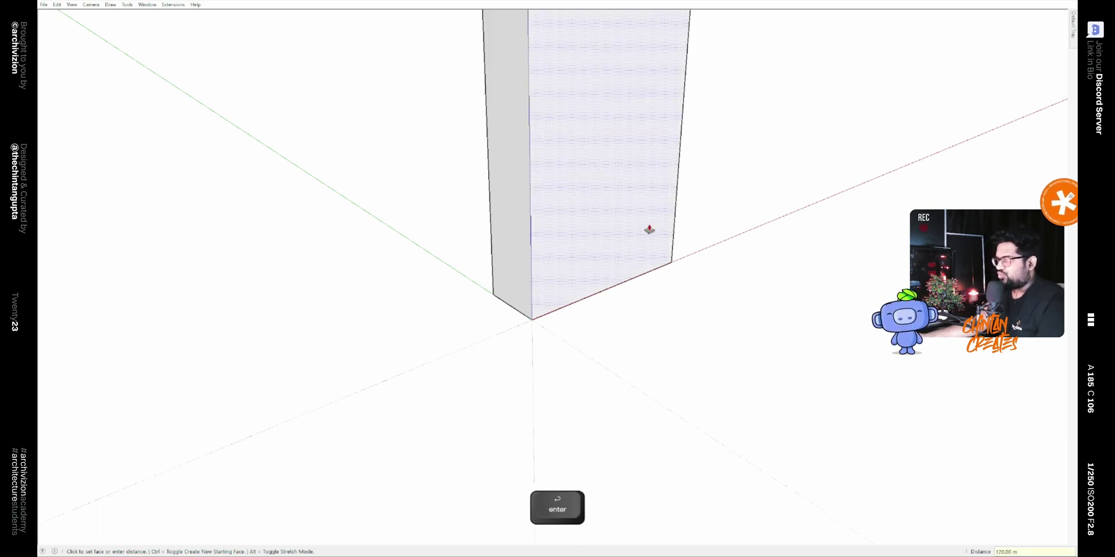
key(Return)
scroll(647, 232, down, 5)
shift+middle_drag(647, 218, 618, 261)
key(space)
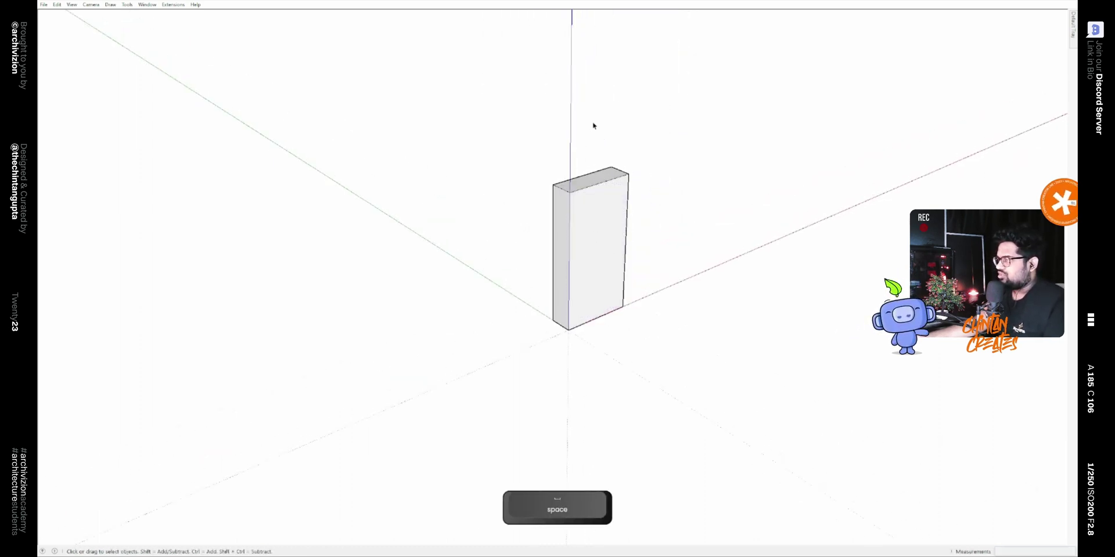
Lower the box's top back edge by 3 m so the roof slopes.
scroll(648, 149, up, 3)
key(m)
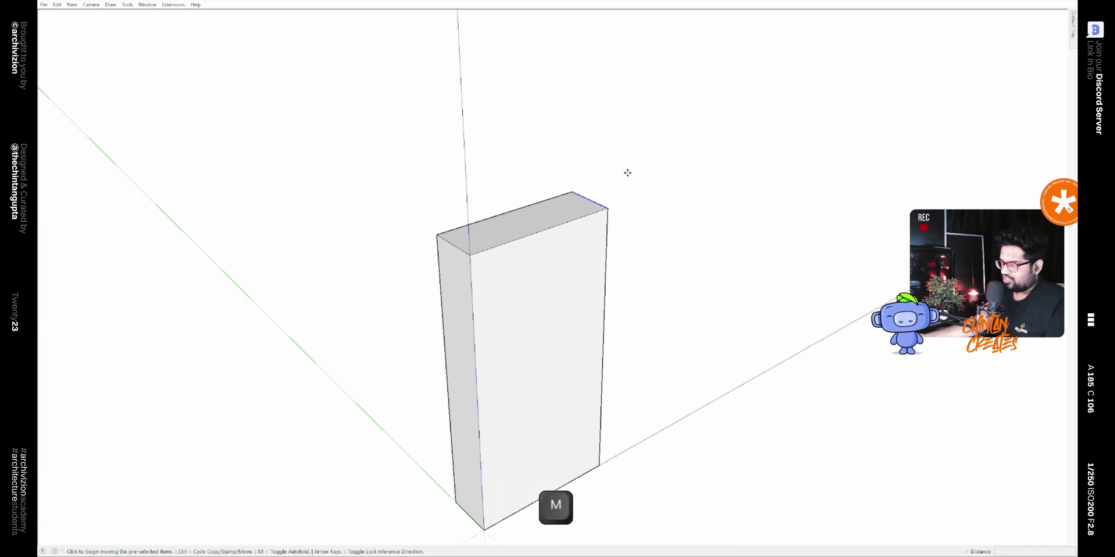
click(607, 207)
text(3)
key(Return)
Draw a line across the narrow side face and shift it 15 m to fold the side.
middle_drag(602, 245, 552, 229)
key(l)
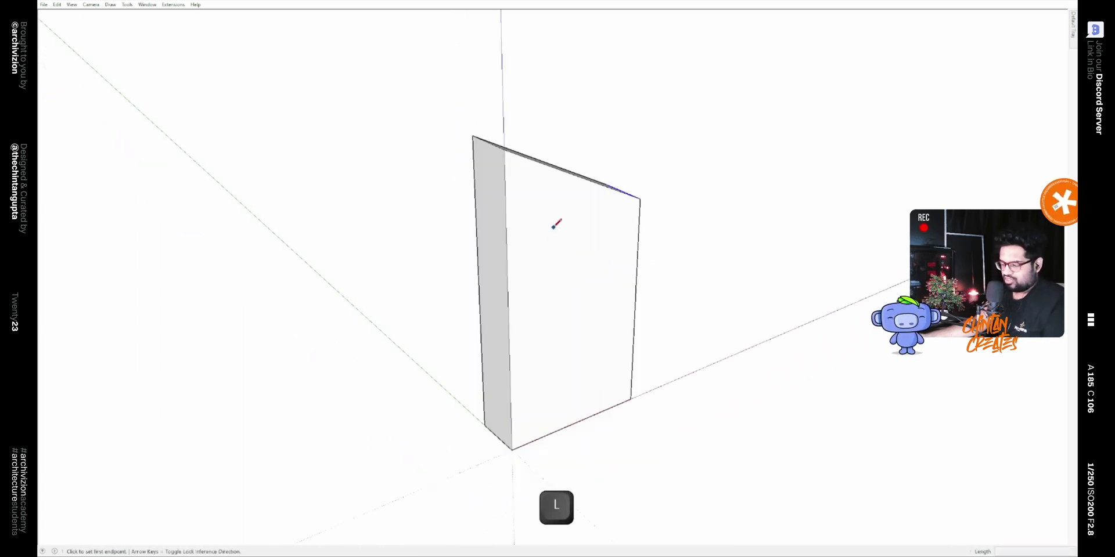
click(508, 312)
click(477, 295)
key(space)
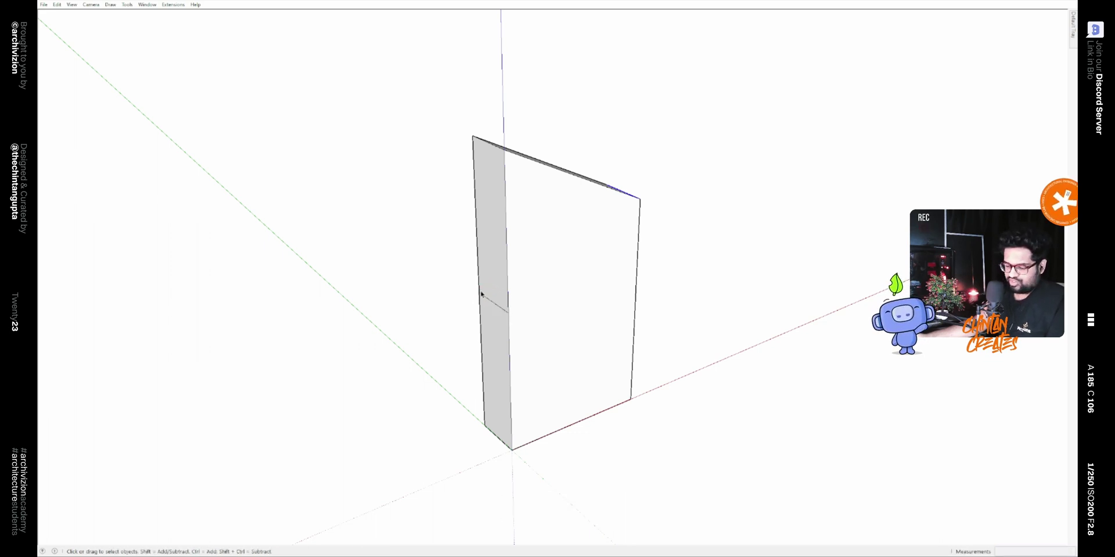
drag(436, 251, 560, 369)
key(m)
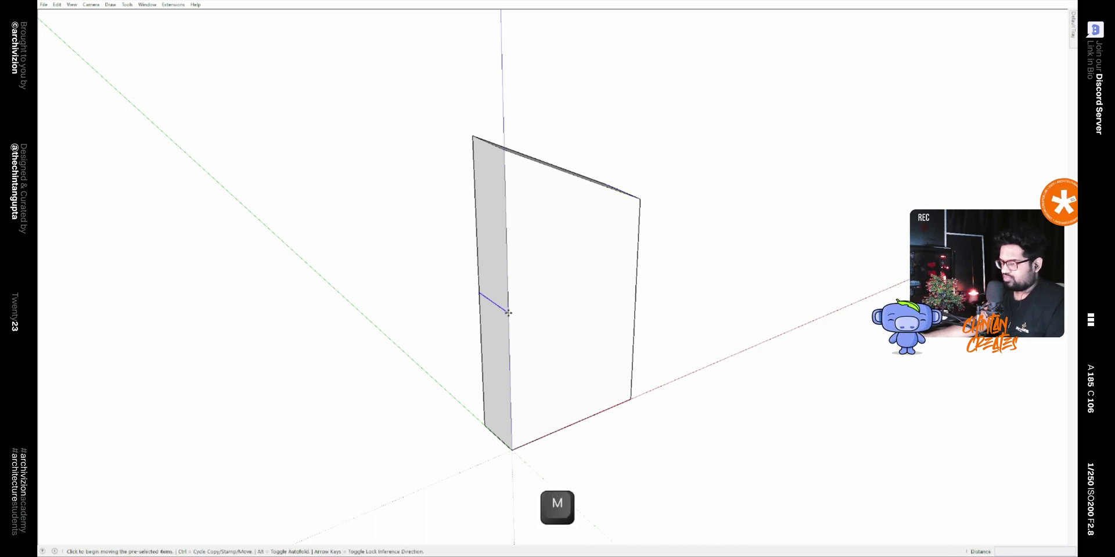
click(508, 313)
text(15)
key(Return)
Orbit around the folded block and window-select the whole shape.
middle_drag(496, 319, 450, 316)
key(space)
middle_drag(343, 201, 429, 259)
drag(320, 77, 755, 469)
Try grouping with Ctrl+G and the context menu, then undo the attempt.
key(ctrl+g)
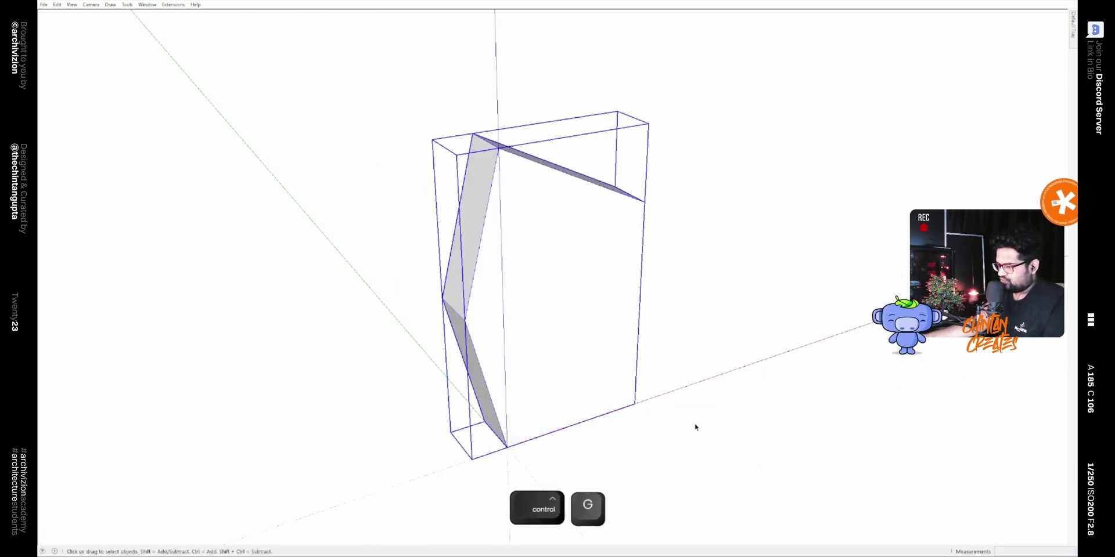
shift+middle_drag(515, 354, 532, 319)
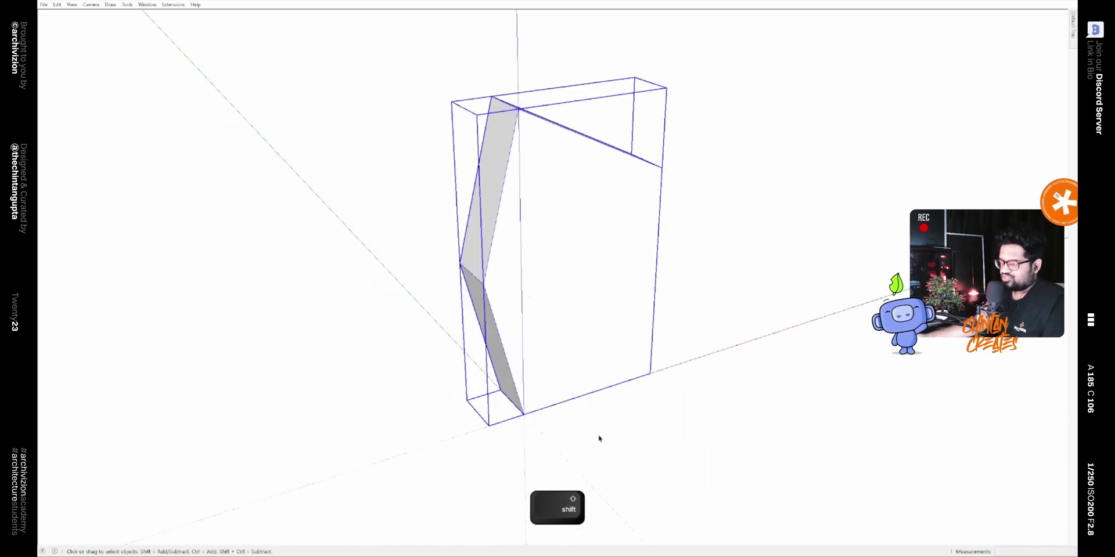
right_click(588, 267)
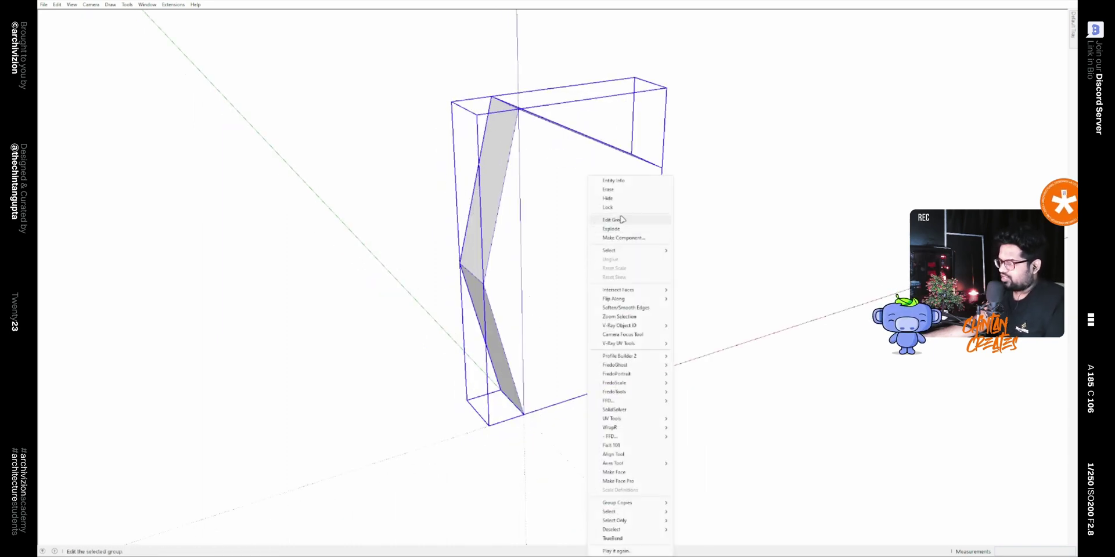
click(755, 321)
key(ctrl+z)
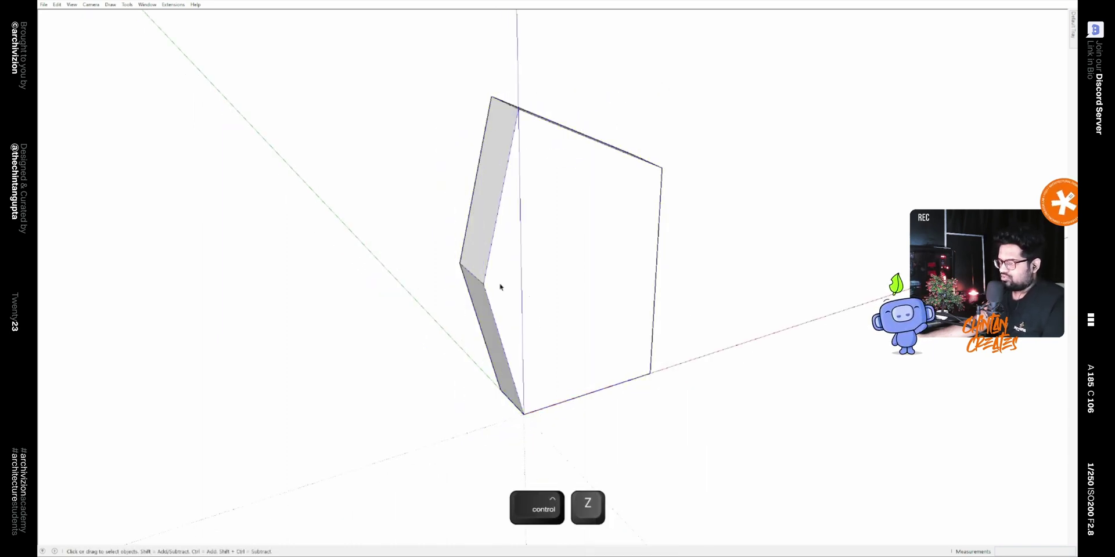
Select all the block's geometry and choose Make Group from the right-click menu.
drag(374, 72, 791, 468)
right_click(621, 303)
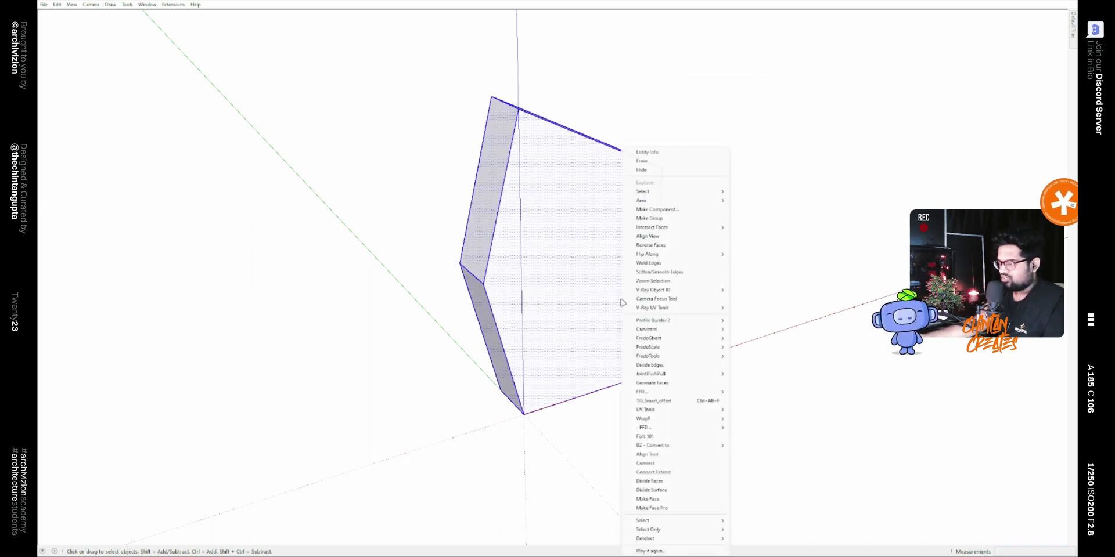
click(677, 222)
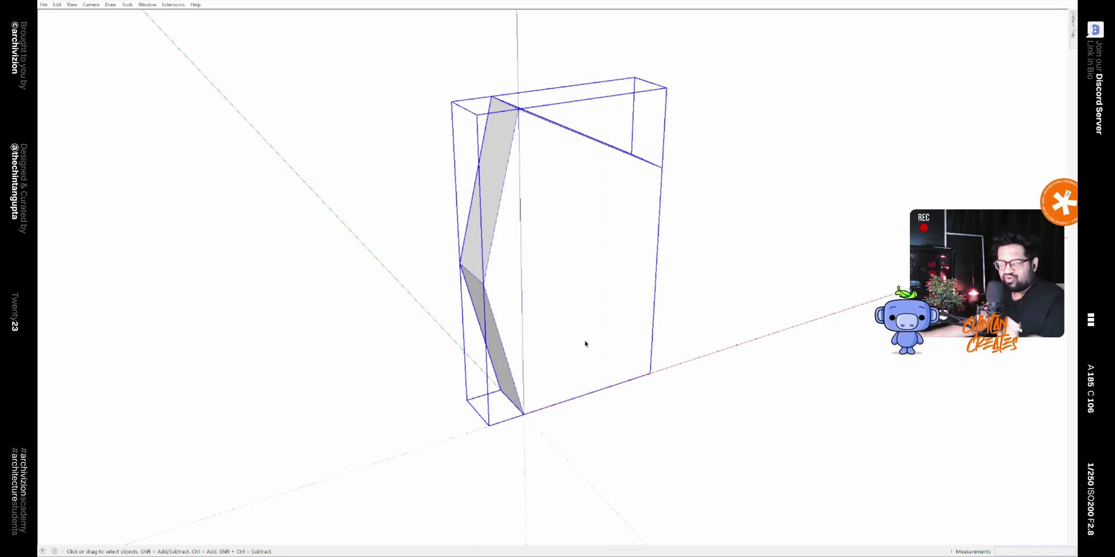
middle_drag(498, 377, 518, 331)
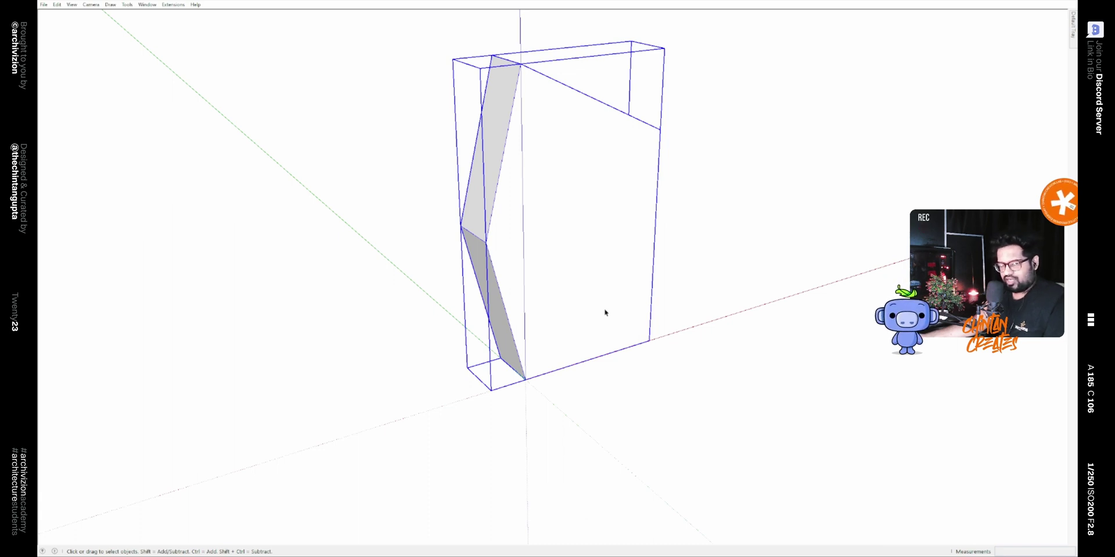
shift+middle_drag(613, 295, 615, 306)
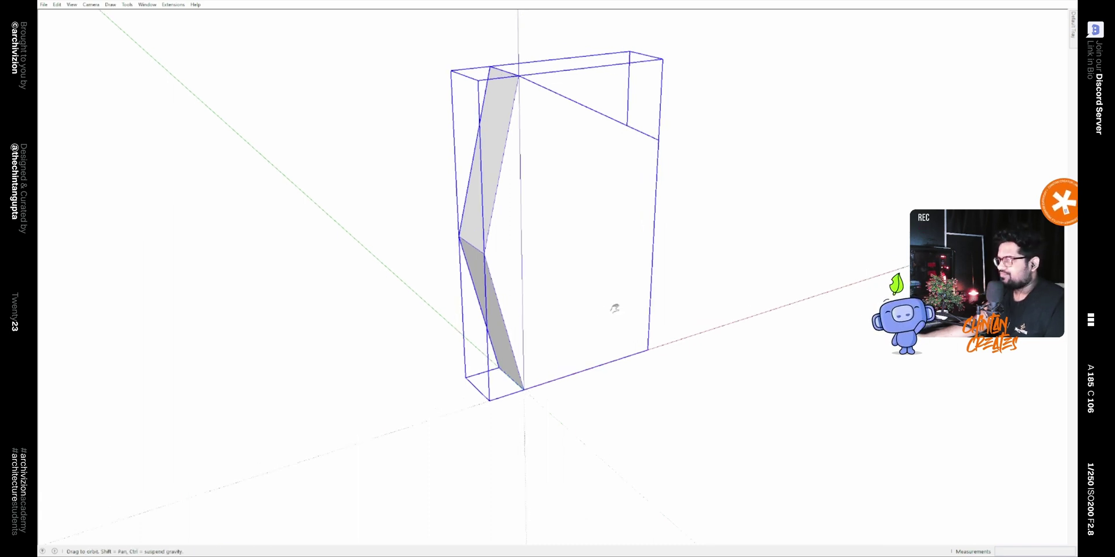
middle_drag(655, 348, 631, 394)
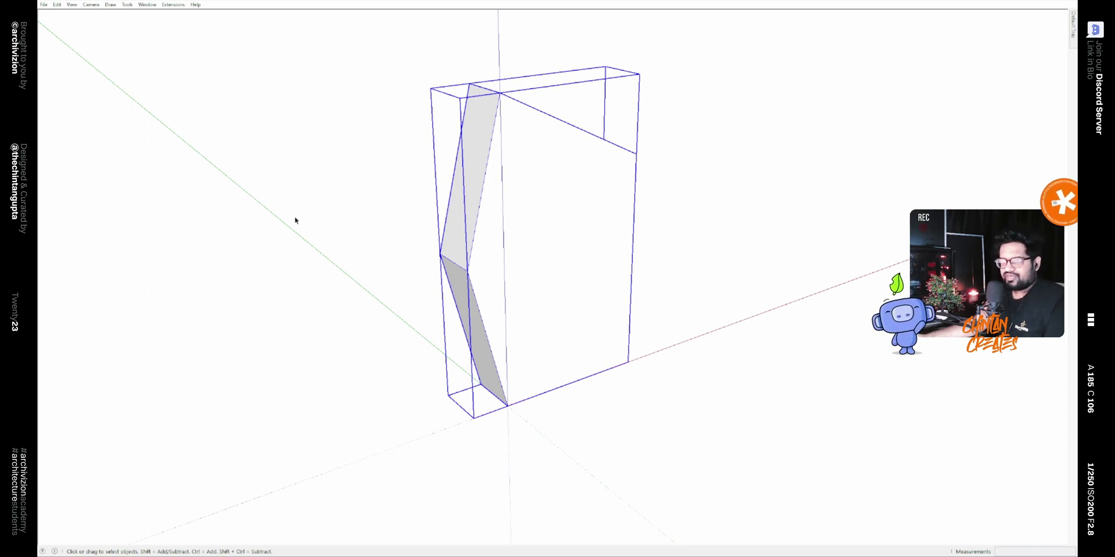
Enable the Artisan toolbar and apply Subdivide and Smooth to the grouped block.
key(ctrl+grave)
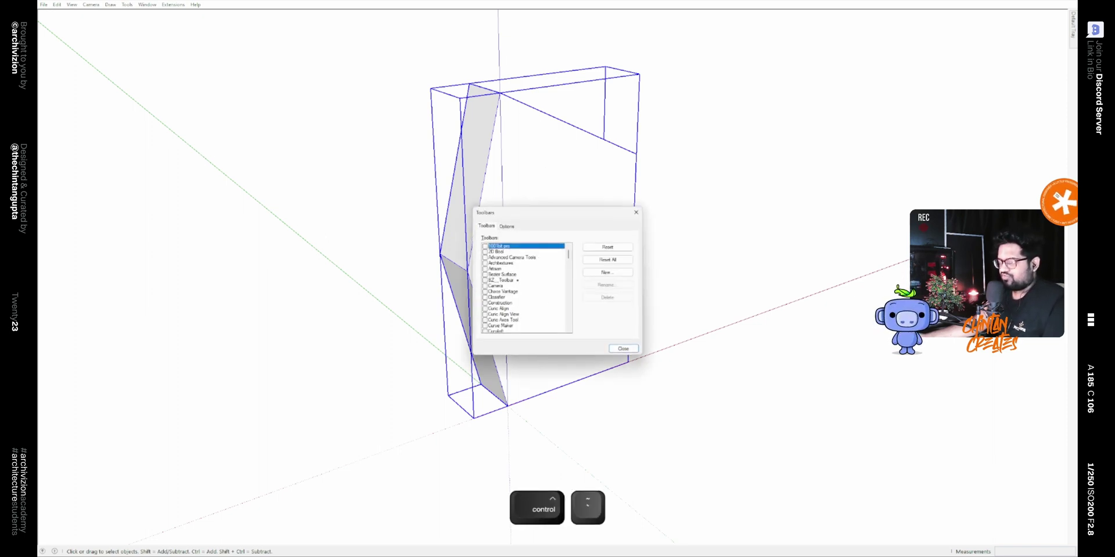
click(485, 269)
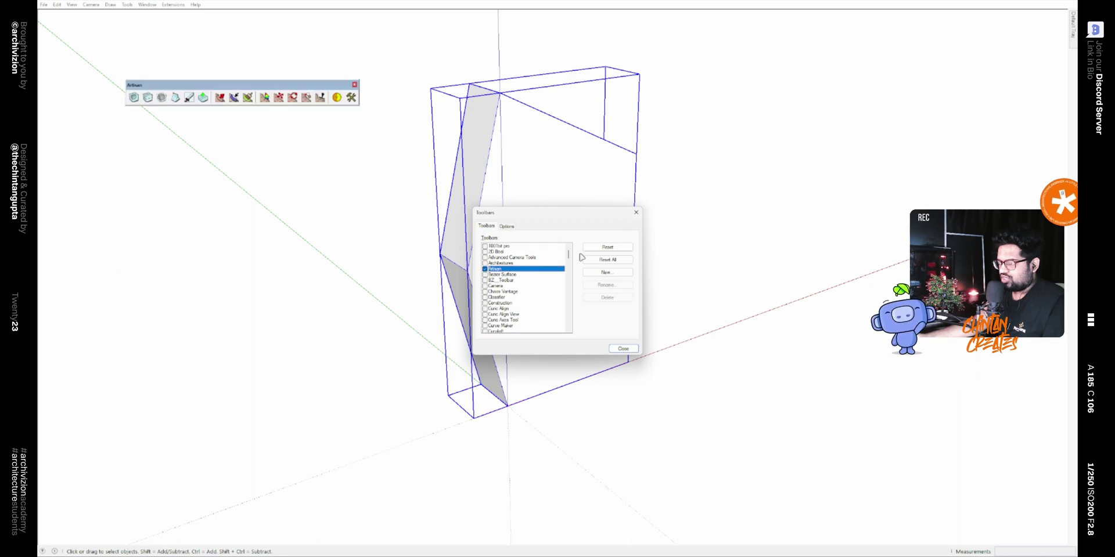
click(636, 213)
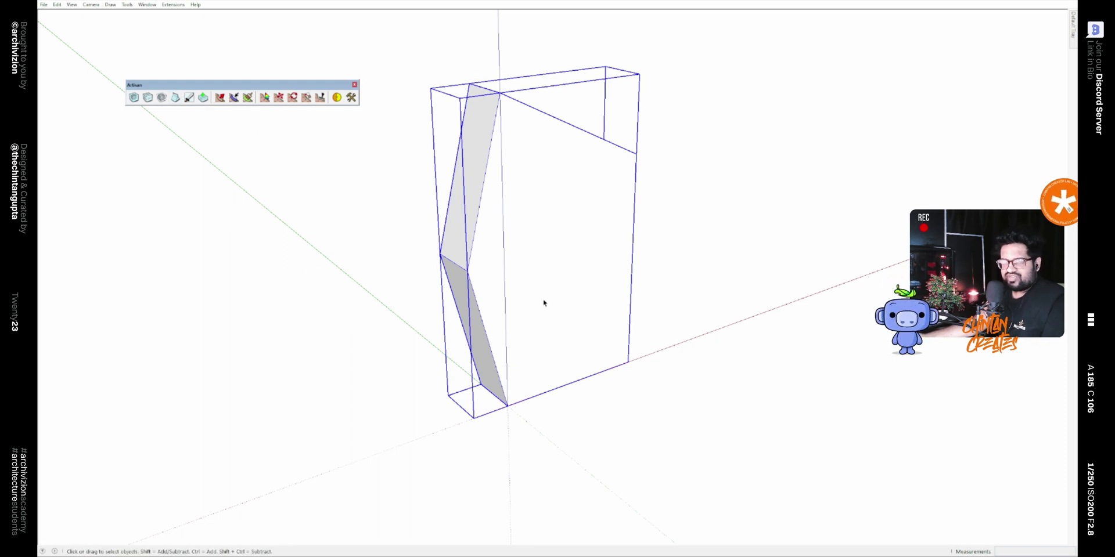
click(134, 97)
middle_drag(441, 378, 628, 311)
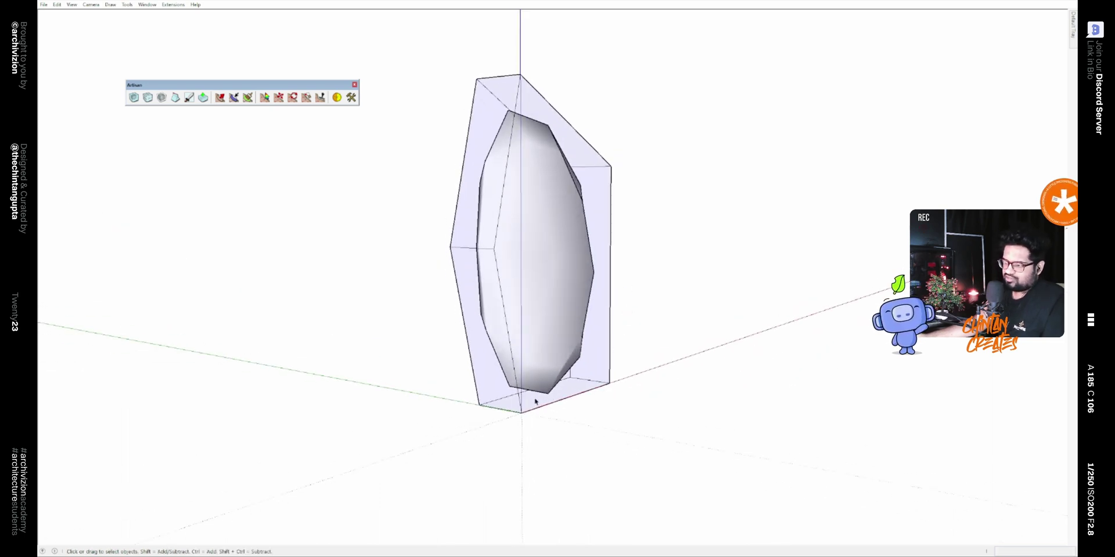
Undo the smoothing and offset the block's base face inward inside the group.
key(ctrl+z)
middle_drag(520, 430, 490, 395)
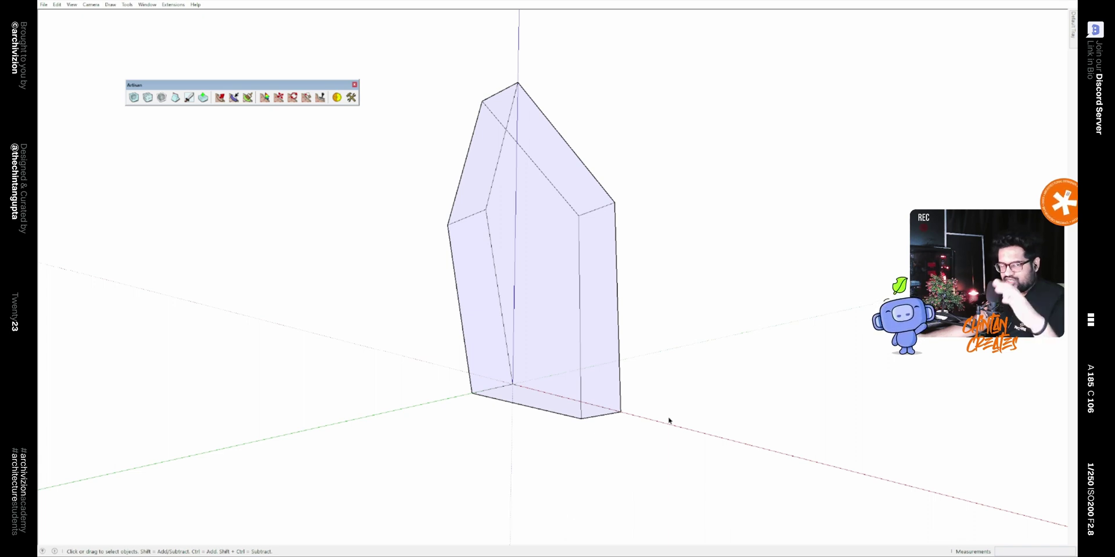
scroll(592, 411, up, 5)
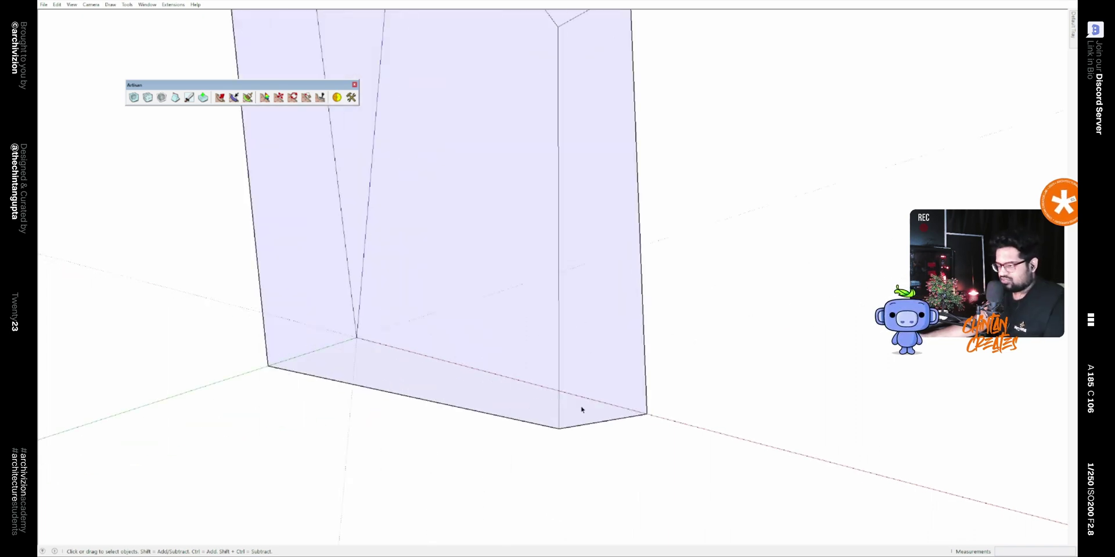
double_click(420, 376)
click(372, 372)
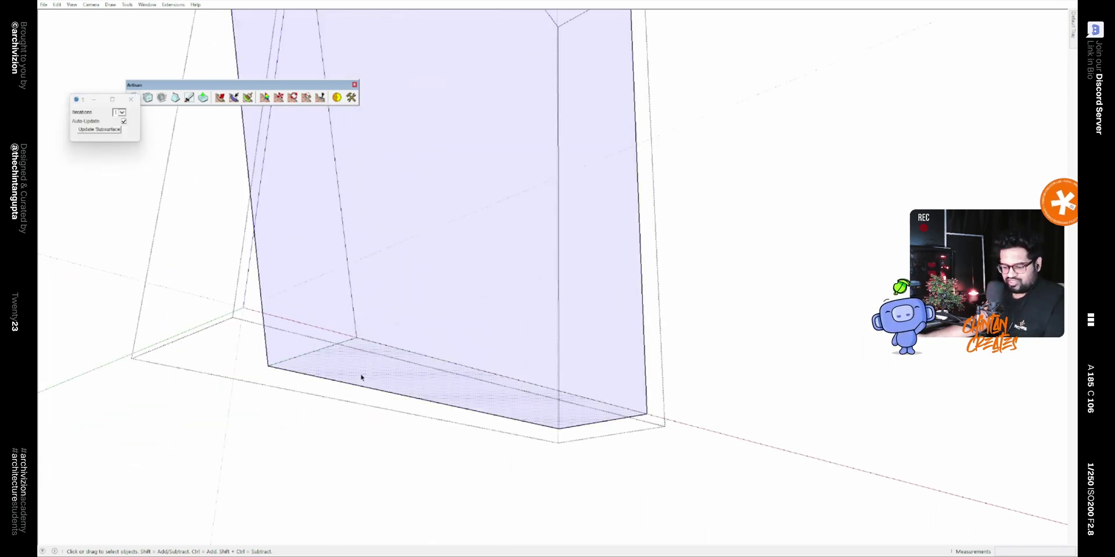
key(f)
click(312, 352)
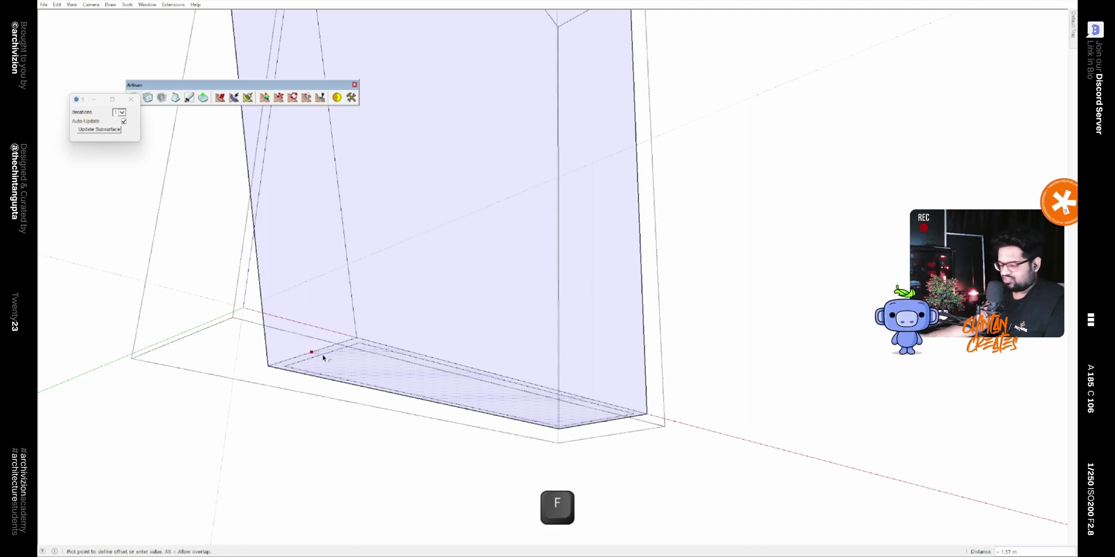
key(Return)
key(space)
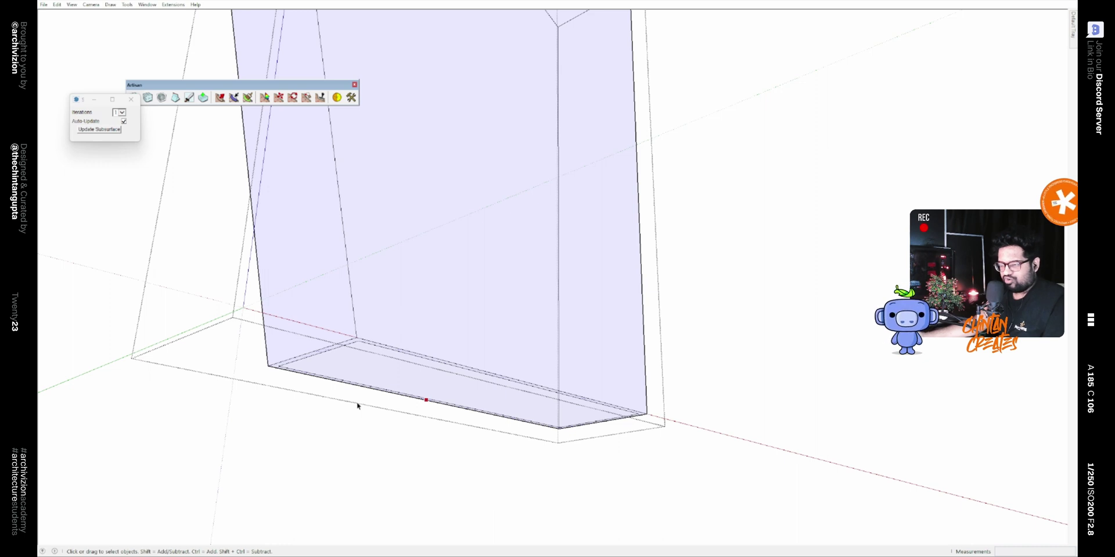
Exit the group, select it and run Artisan Subdivide and Smooth.
click(724, 261)
scroll(605, 244, down, 4)
middle_drag(608, 195, 558, 315)
click(558, 315)
click(136, 98)
middle_drag(581, 366, 697, 161)
middle_drag(583, 380, 156, 240)
shift+middle_drag(379, 267, 409, 291)
Raise Artisan's subdivision iterations to 4 and close the settings.
double_click(536, 151)
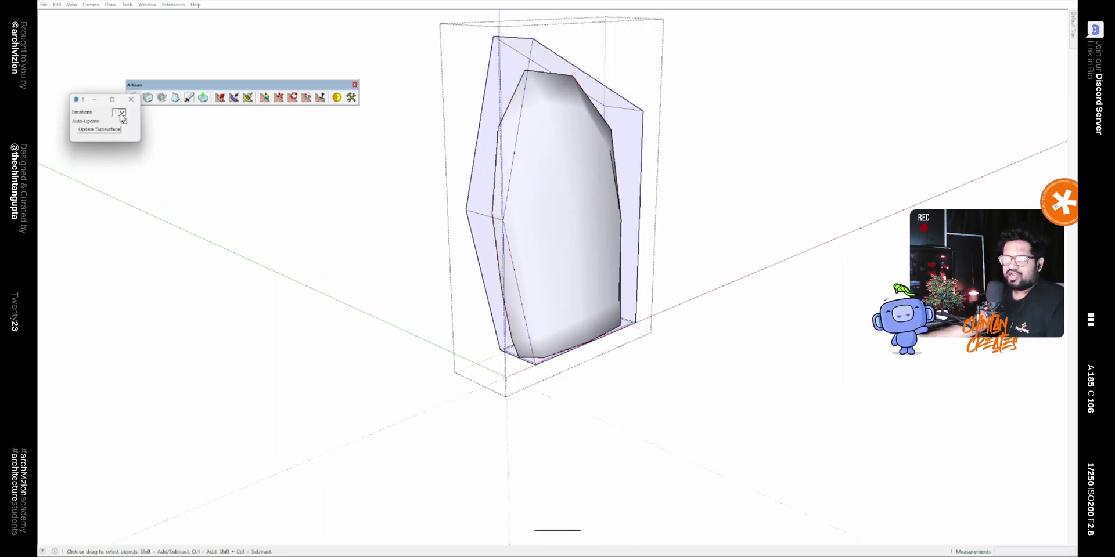
click(119, 114)
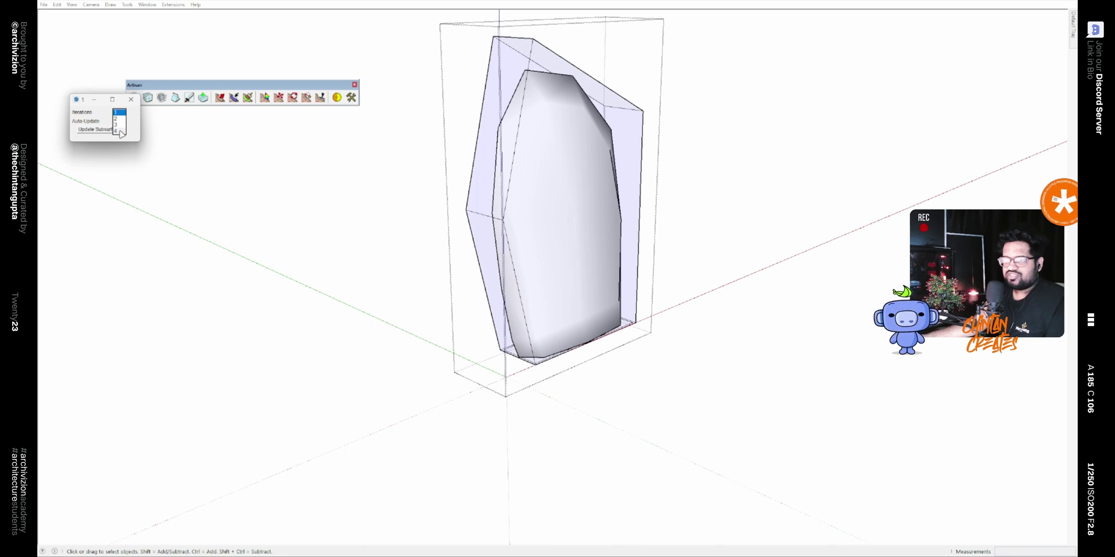
click(119, 131)
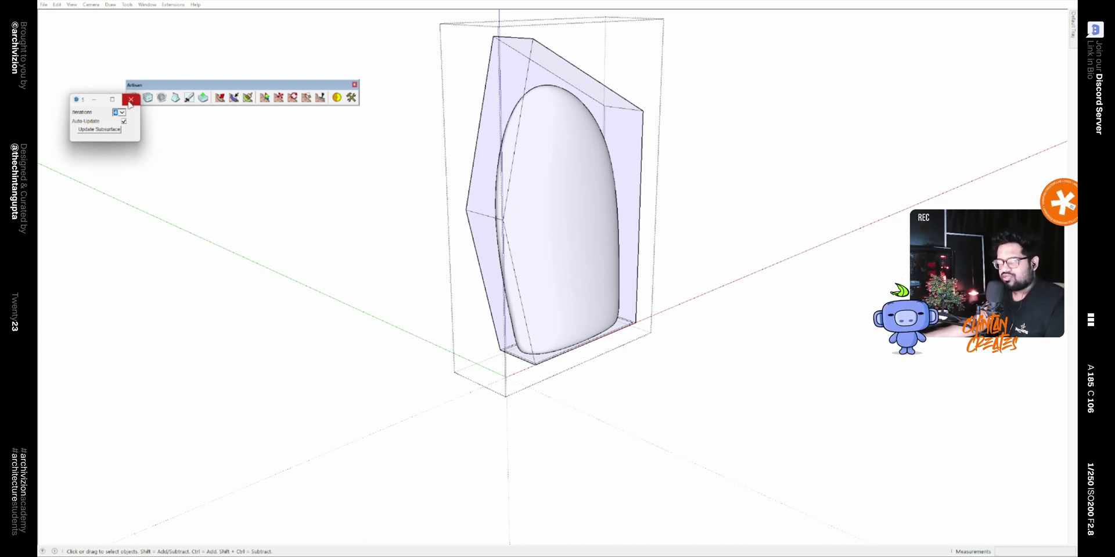
click(129, 103)
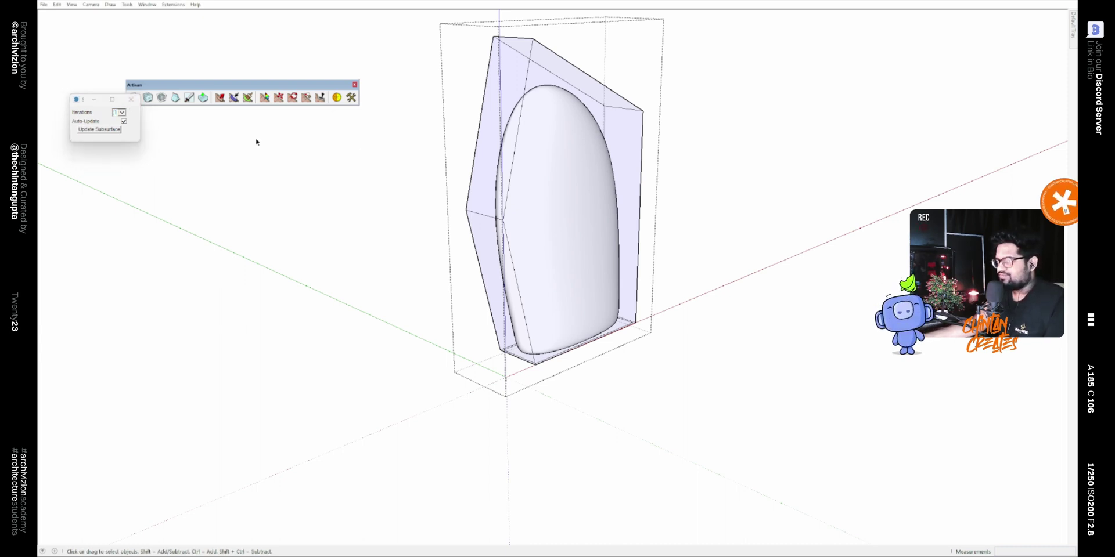
click(130, 99)
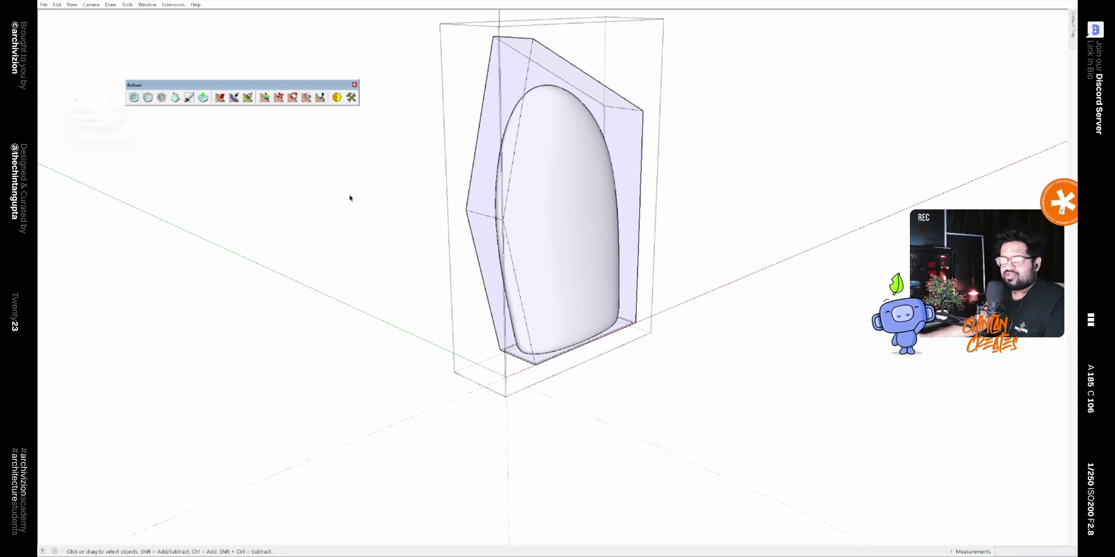
Explode the group and delete the translucent proxy cage.
click(713, 187)
right_click(608, 137)
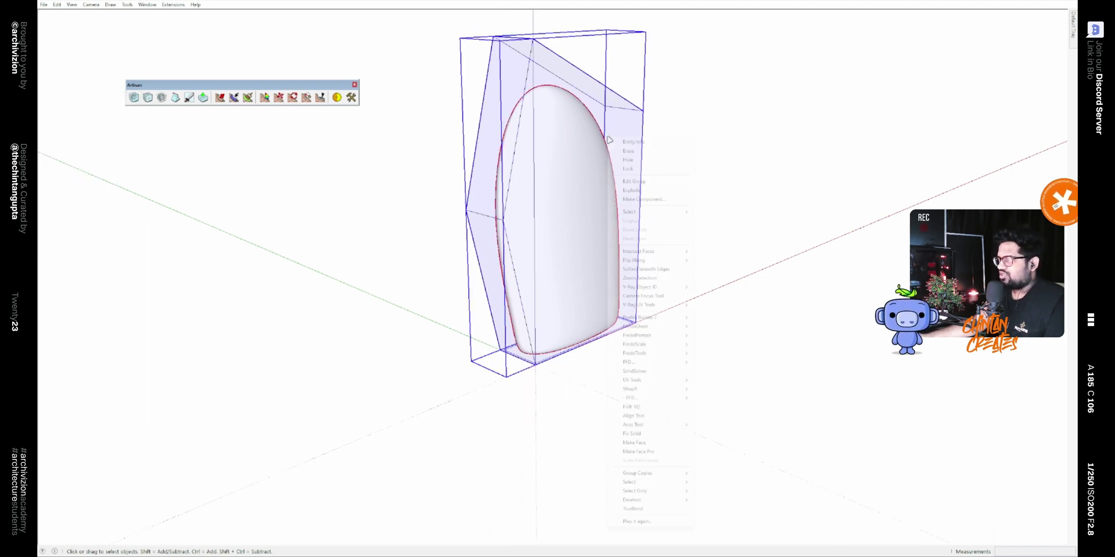
click(632, 190)
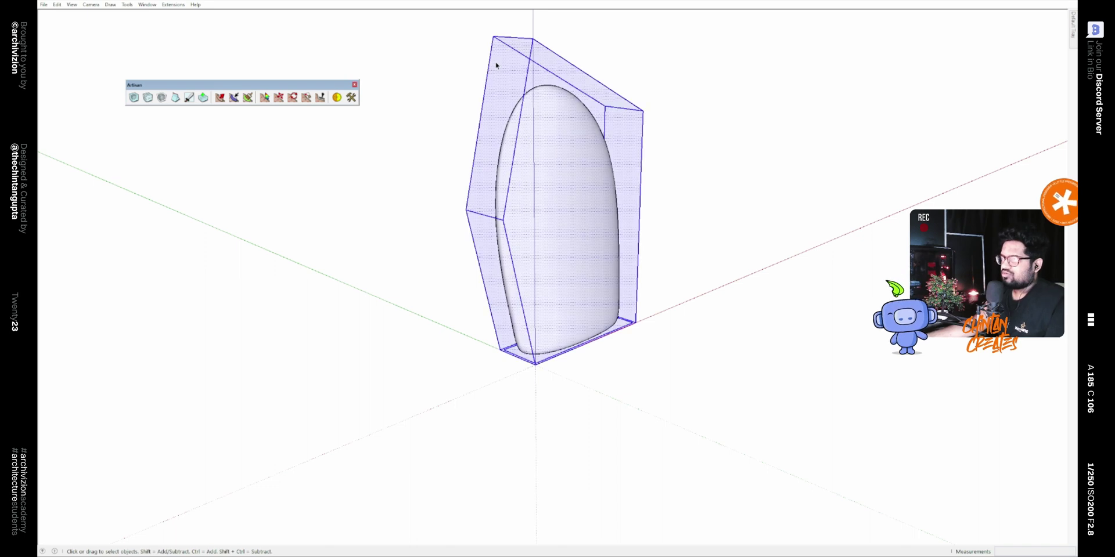
key(Delete)
shift+middle_drag(550, 237, 448, 298)
Select the smooth pebble shape and unlock it from the context menu.
click(586, 205)
click(355, 85)
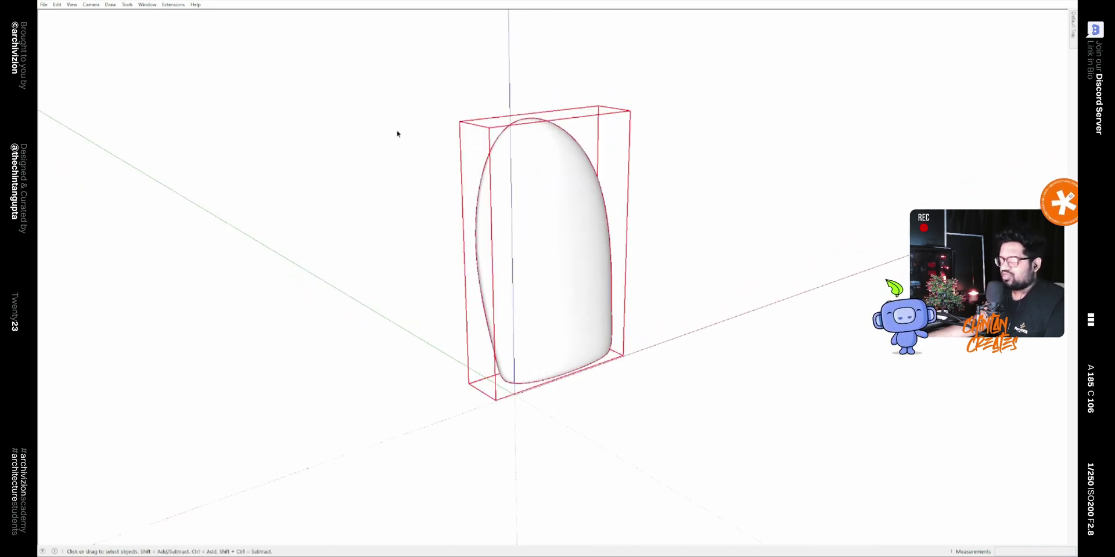
middle_drag(572, 278, 542, 349)
scroll(502, 280, up, 3)
right_click(529, 211)
click(567, 163)
scroll(567, 163, down, 5)
Move the pebble so its bounding-box corner sits on the origin.
key(m)
click(526, 338)
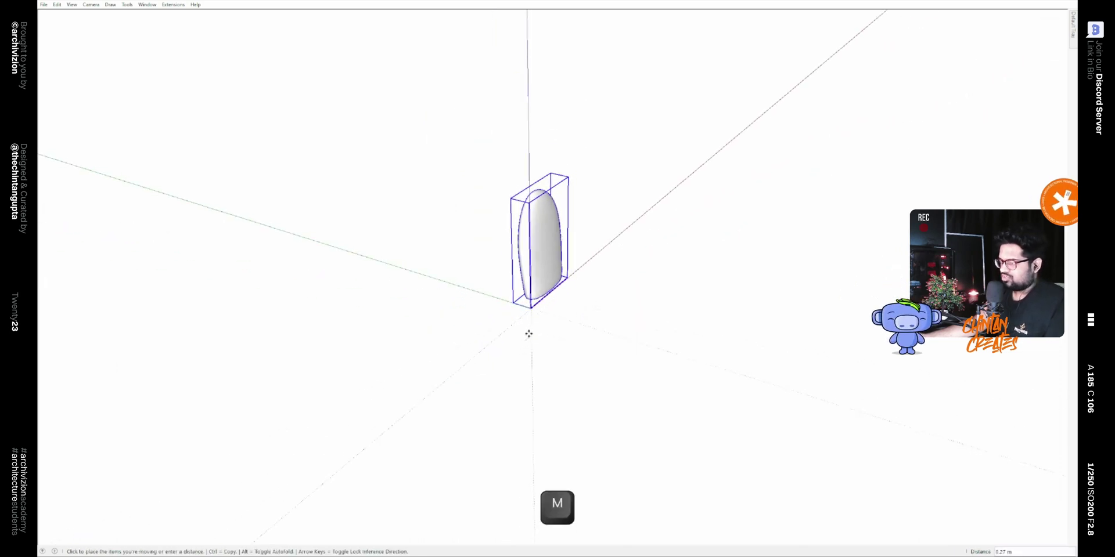
click(528, 333)
scroll(580, 294, up, 5)
middle_drag(579, 293, 637, 298)
key(space)
click(511, 366)
Draw a vertical rectangular plane from the origin beside the pebble.
key(r)
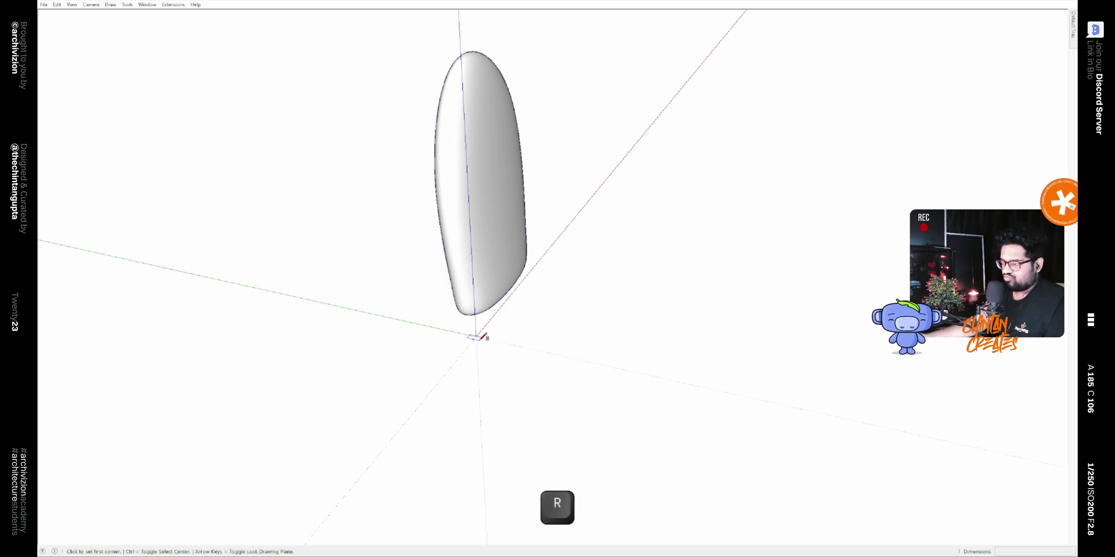
click(476, 337)
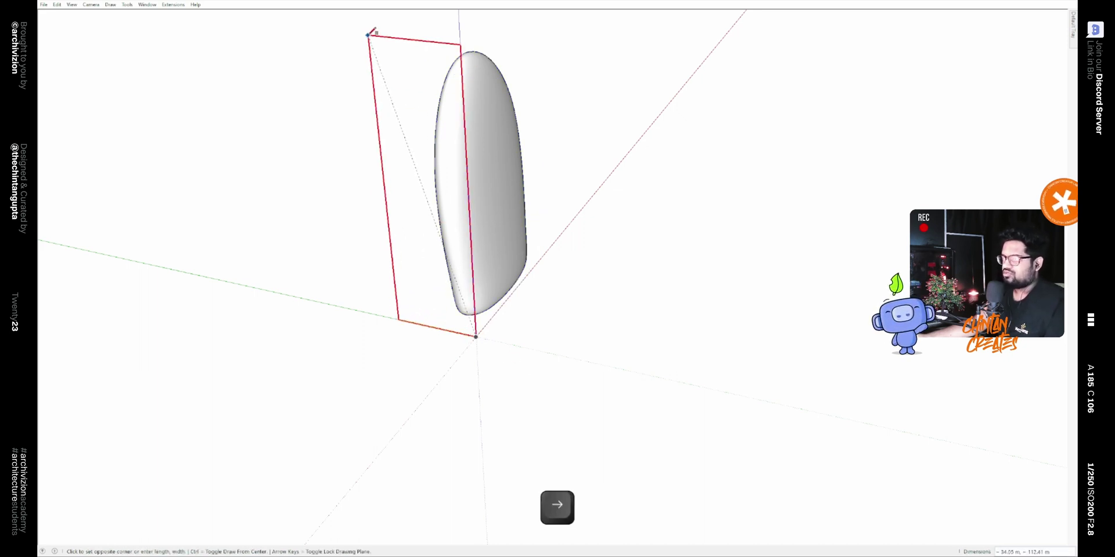
click(368, 33)
middle_drag(350, 112, 45, 340)
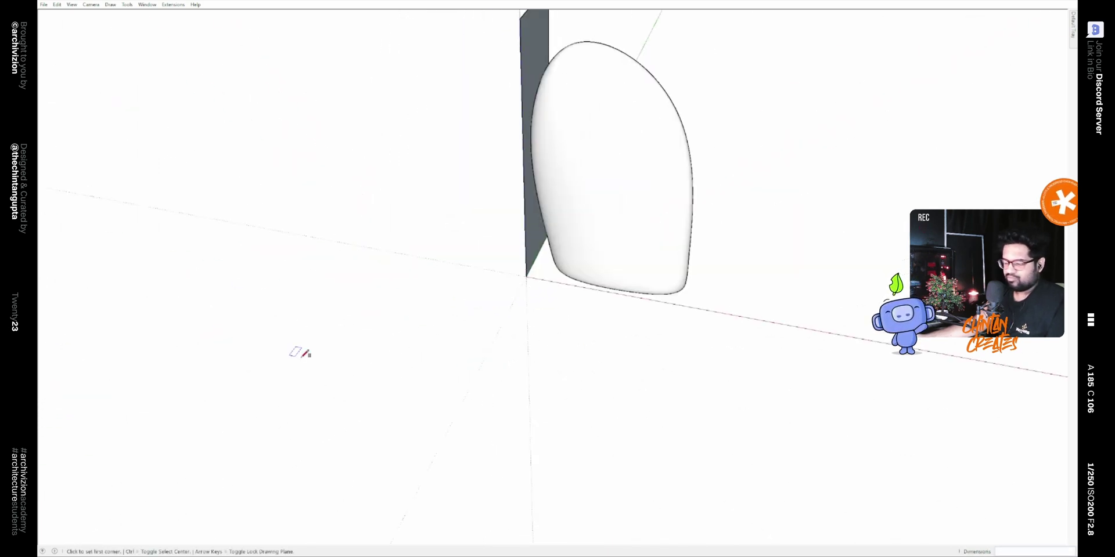
Copy the plane a short distance to the right with Ctrl+Move.
key(m)
key(ctrl)
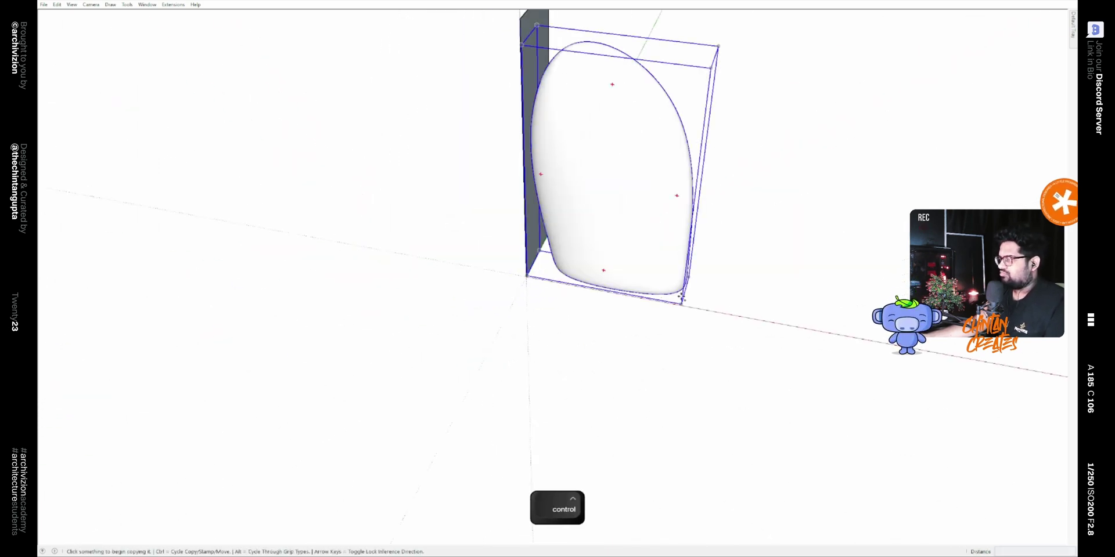
key(space)
key(m)
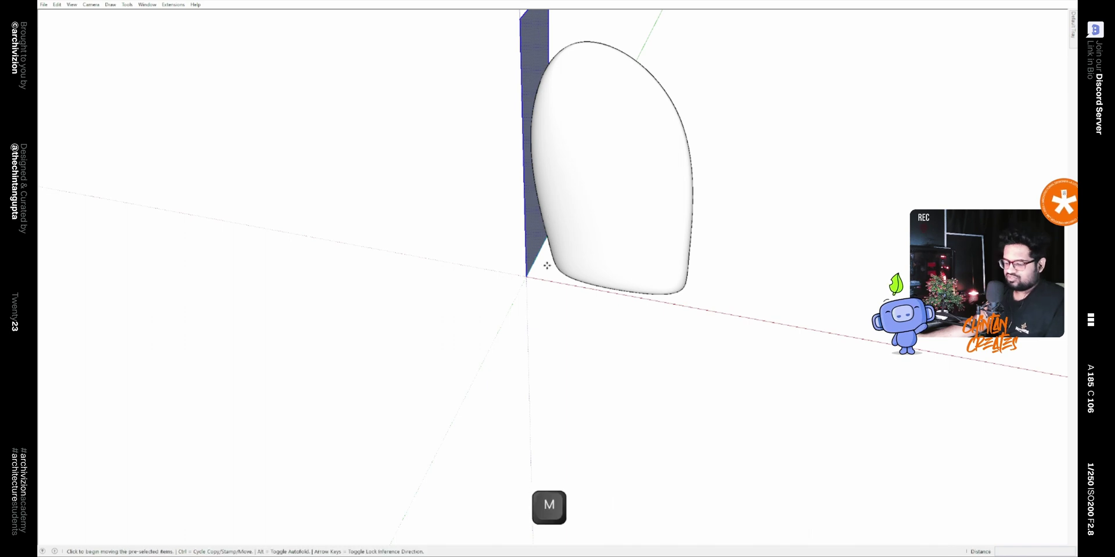
key(ctrl)
click(526, 277)
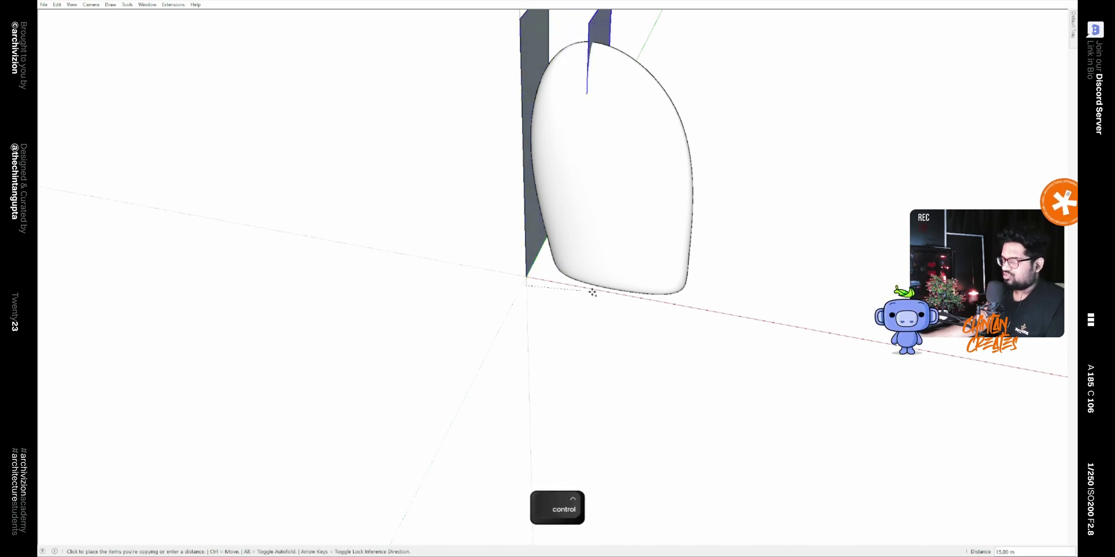
click(682, 313)
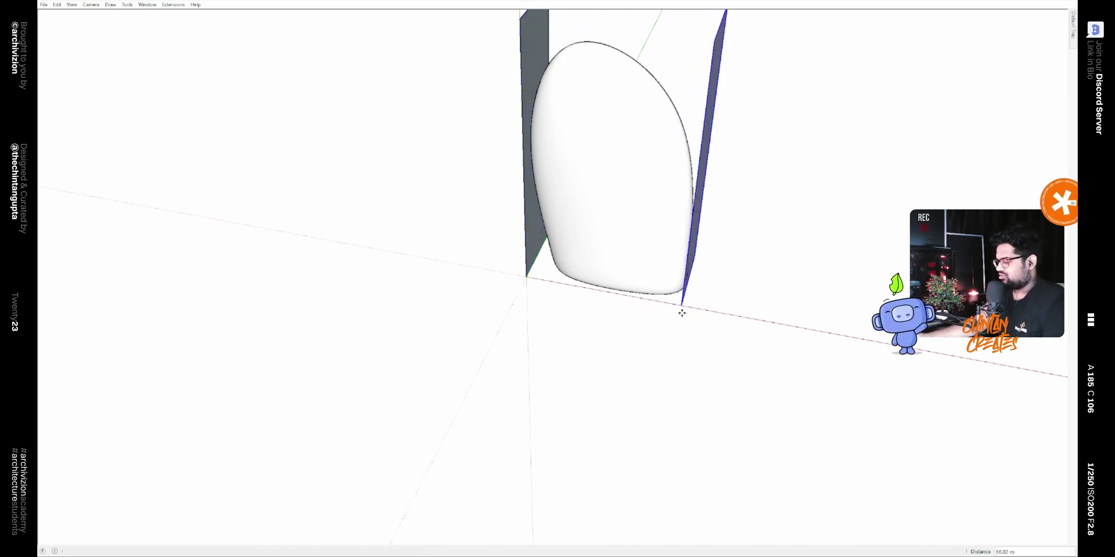
Array the plane copy /20 to spread 20 fins across the gap.
text(/20)
key(Return)
middle_drag(543, 338, 703, 133)
Select all the arrayed fins and intersect them with the pebble form.
key(space)
drag(428, 85, 429, 87)
middle_drag(420, 169, 607, 262)
middle_drag(598, 324, 493, 361)
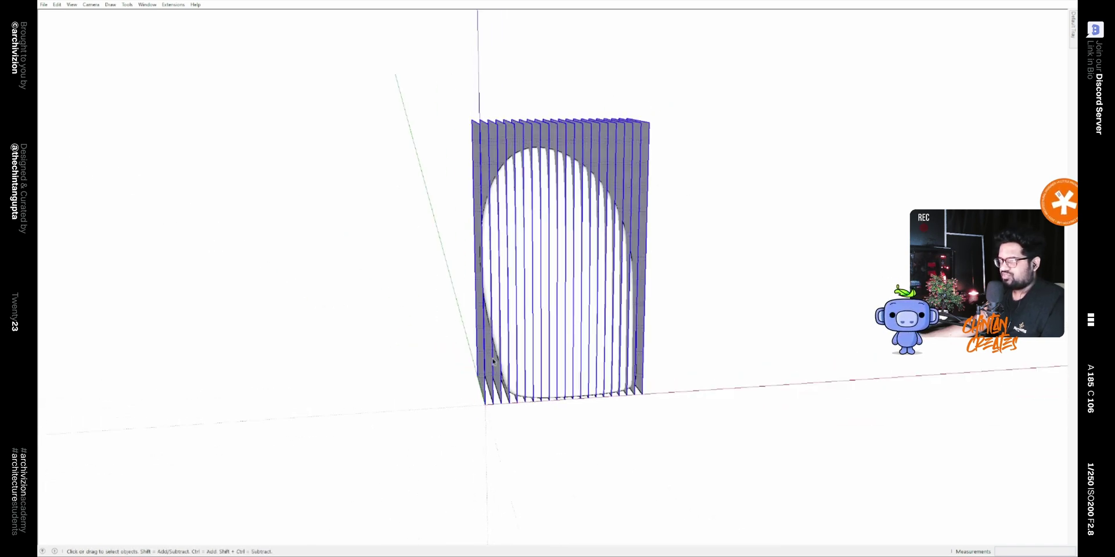
right_click(566, 135)
mouse_move(644, 222)
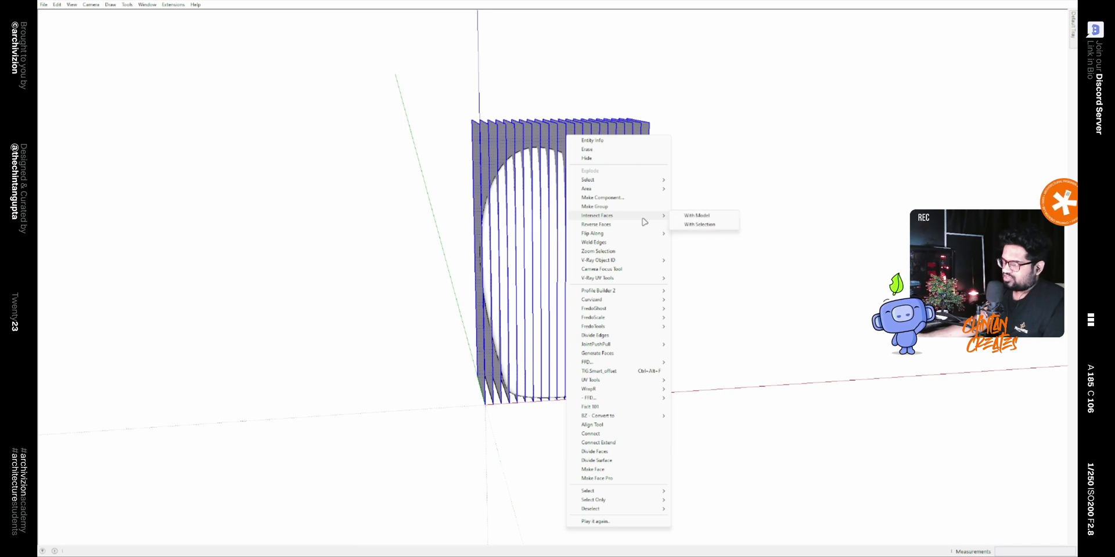
click(695, 215)
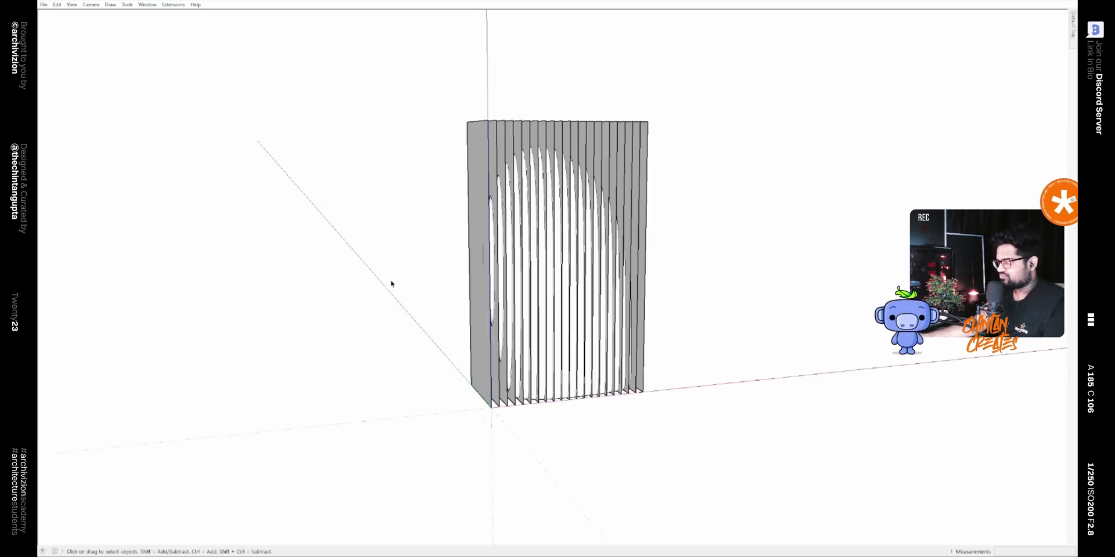
Delete the outer slats and leftover base slats, and erase the stub edges.
shift+middle_drag(374, 289, 374, 350)
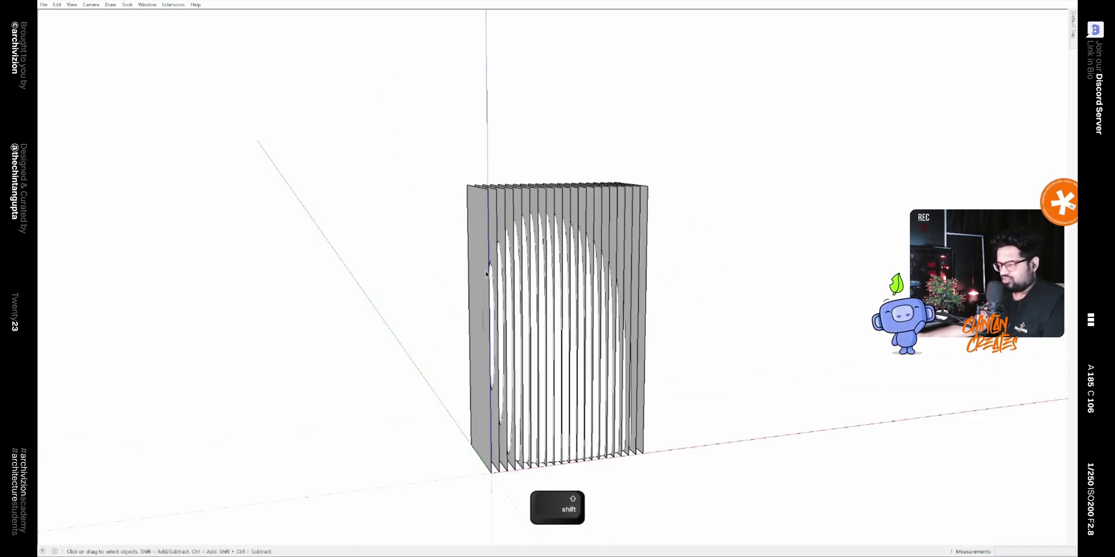
drag(726, 199, 279, 143)
key(d)
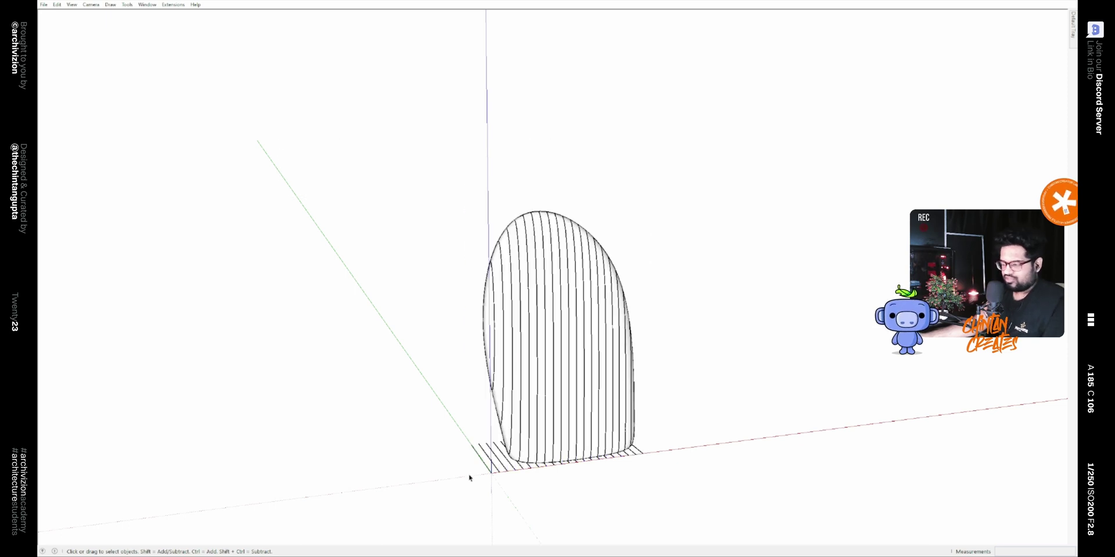
middle_drag(457, 469, 922, 460)
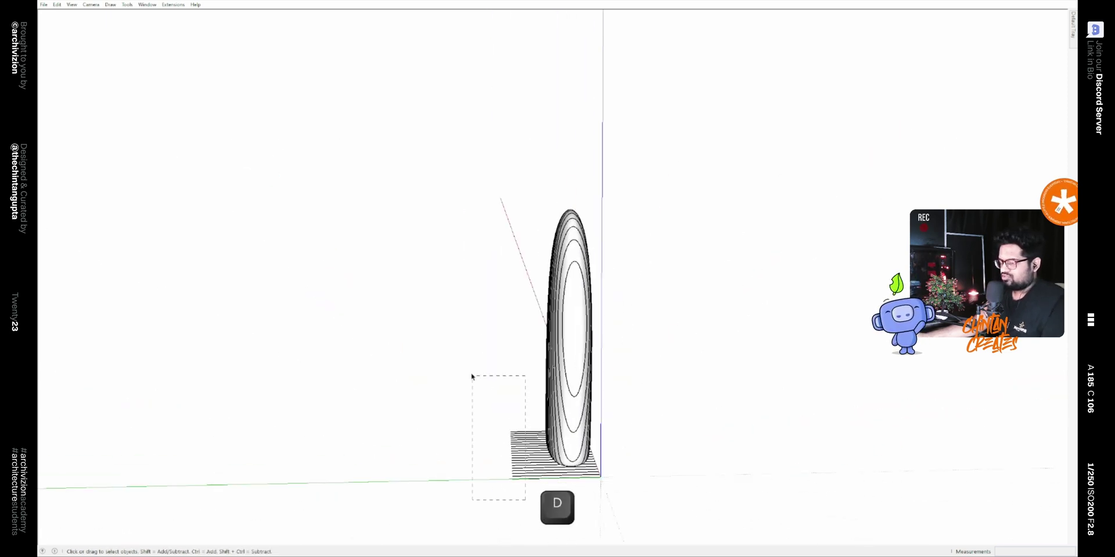
drag(525, 499, 472, 375)
key(d)
middle_drag(528, 412, 530, 381)
scroll(587, 466, up, 3)
key(shift)
key(e)
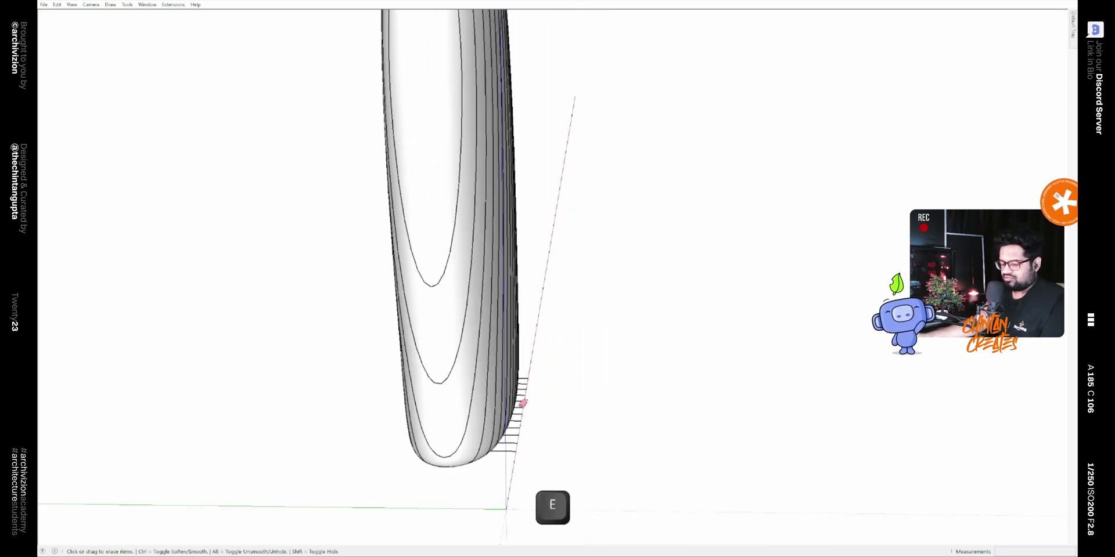
drag(504, 457, 514, 457)
Select the pebble shell, hide it with Ctrl+H and orbit around the fin rings.
scroll(674, 374, down, 3)
mouse_move(674, 374)
middle_down()
mouse_move(507, 421)
mouse_move(431, 395)
middle_up()
scroll(507, 421, down, 5)
key(space)
scroll(441, 349, up, 3)
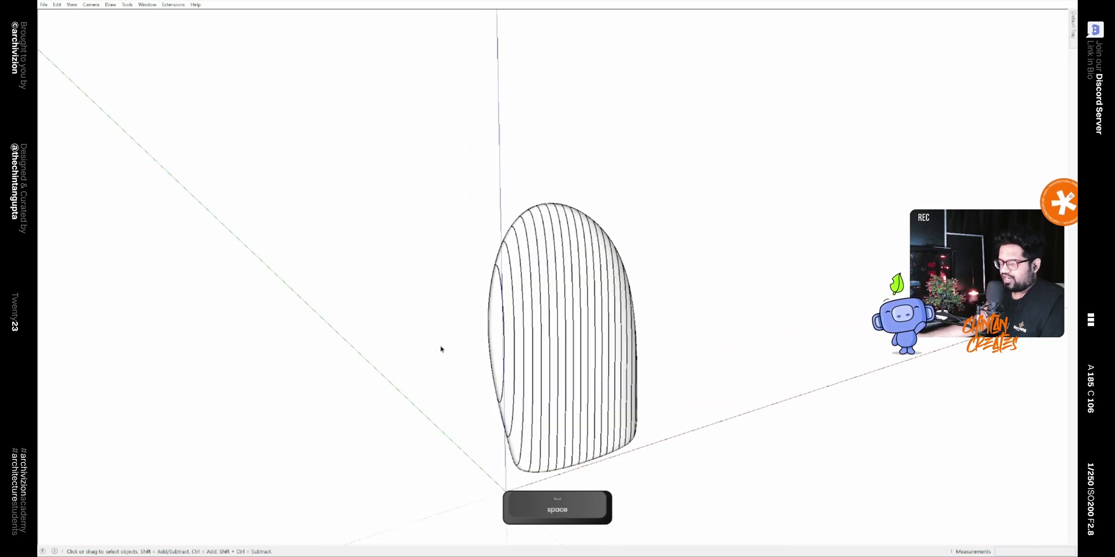
click(499, 289)
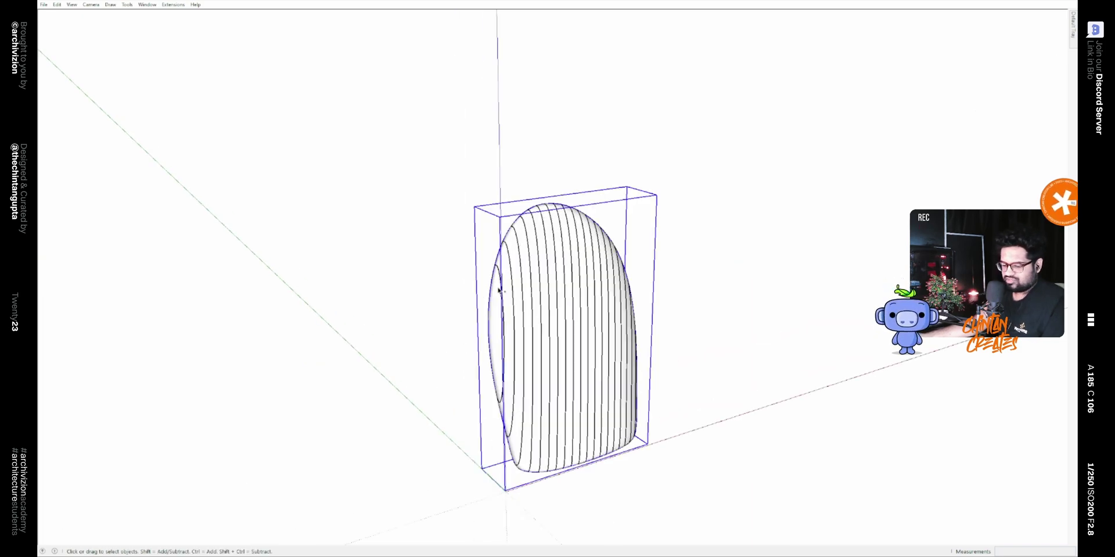
key(ctrl+h)
middle_drag(470, 311, 555, 333)
Undo twice to bring back the hidden shell, then clear the selection.
key(ctrl+z)
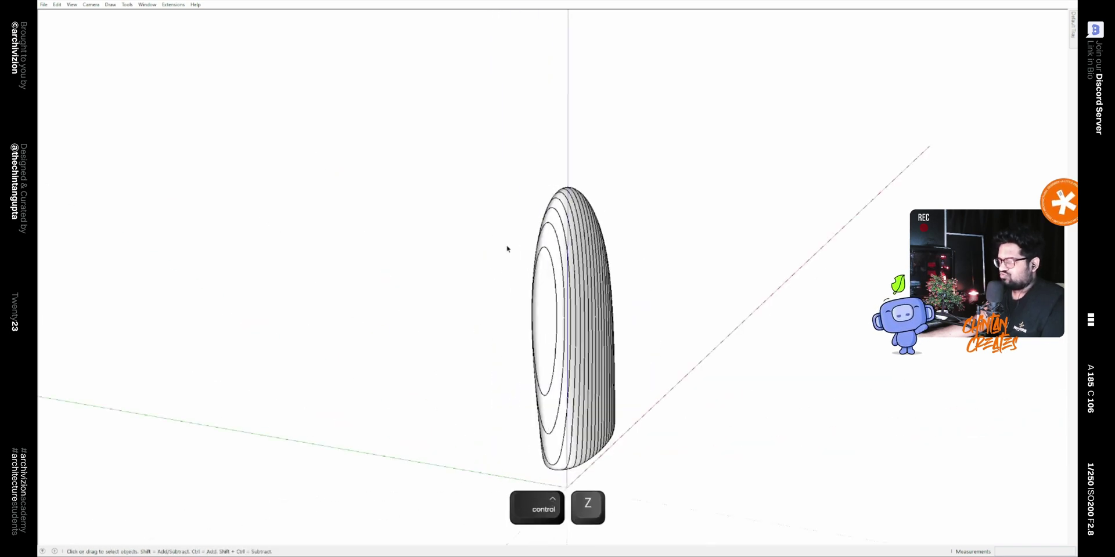
key(ctrl+z)
drag(428, 169, 681, 462)
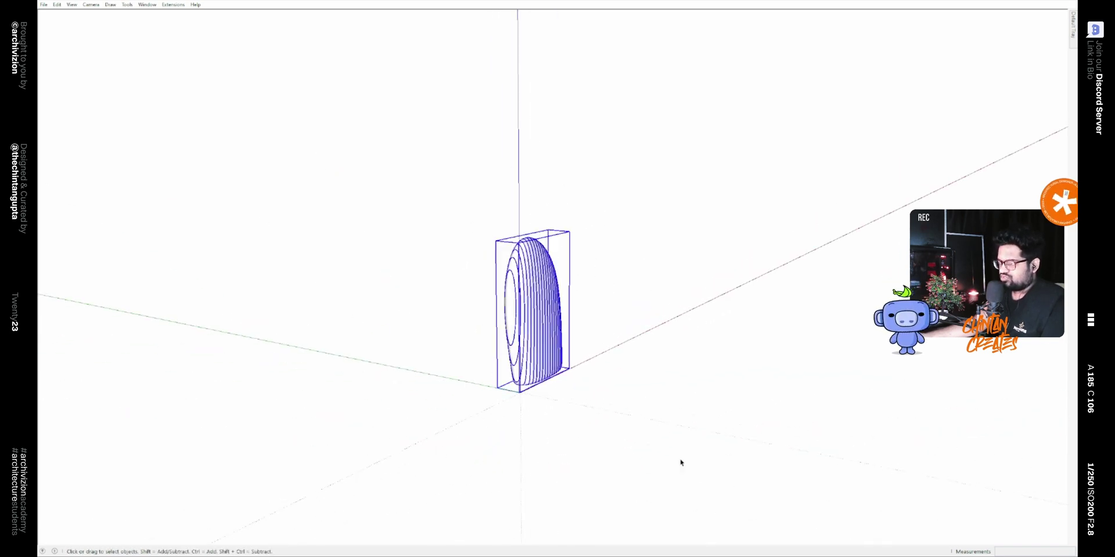
shift+click(505, 304)
Open and close the Tools menu, then window-select all the fin rings.
scroll(500, 363, up, 5)
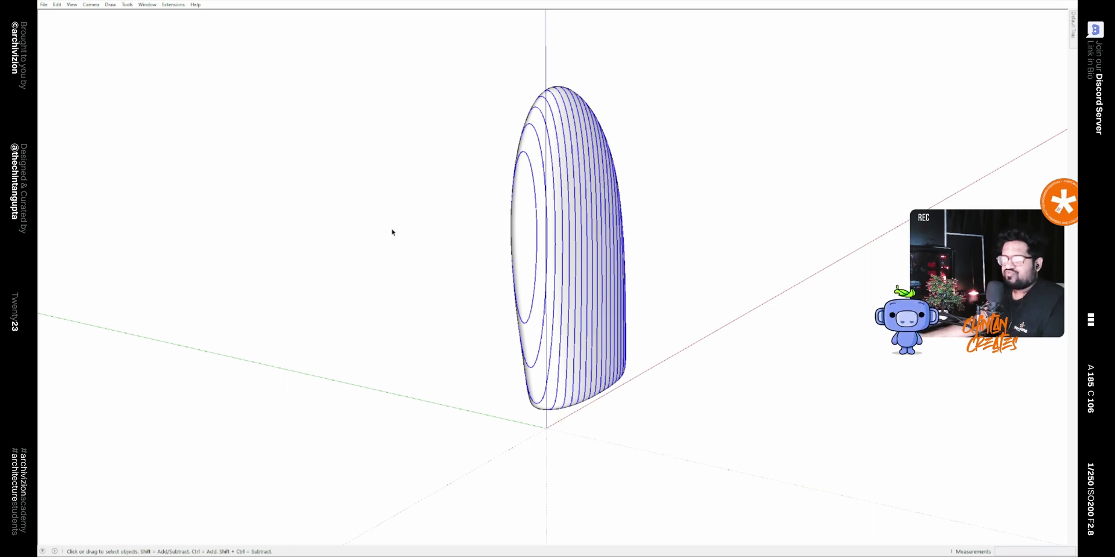
click(127, 5)
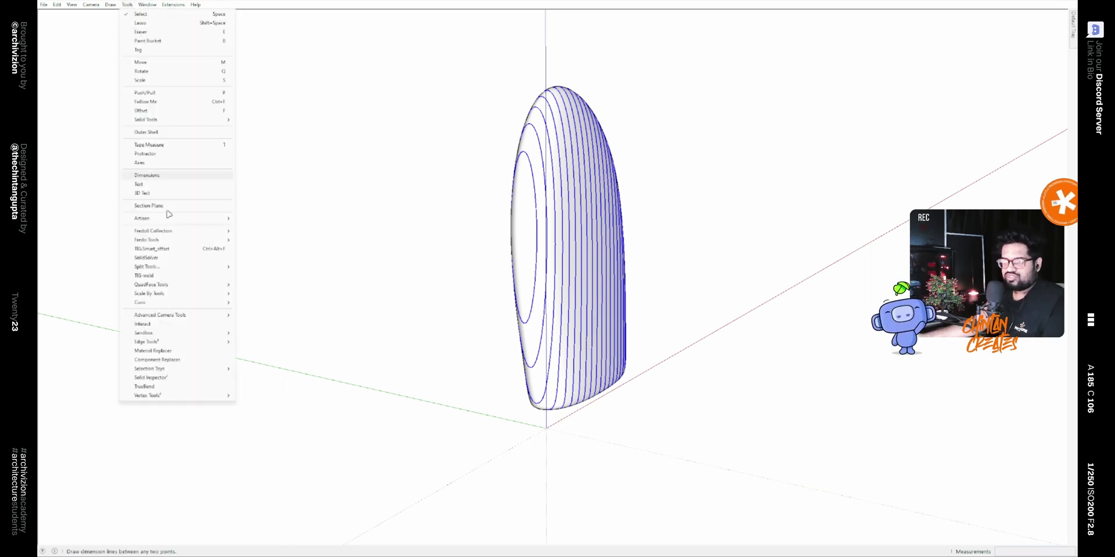
click(223, 249)
drag(459, 45, 781, 428)
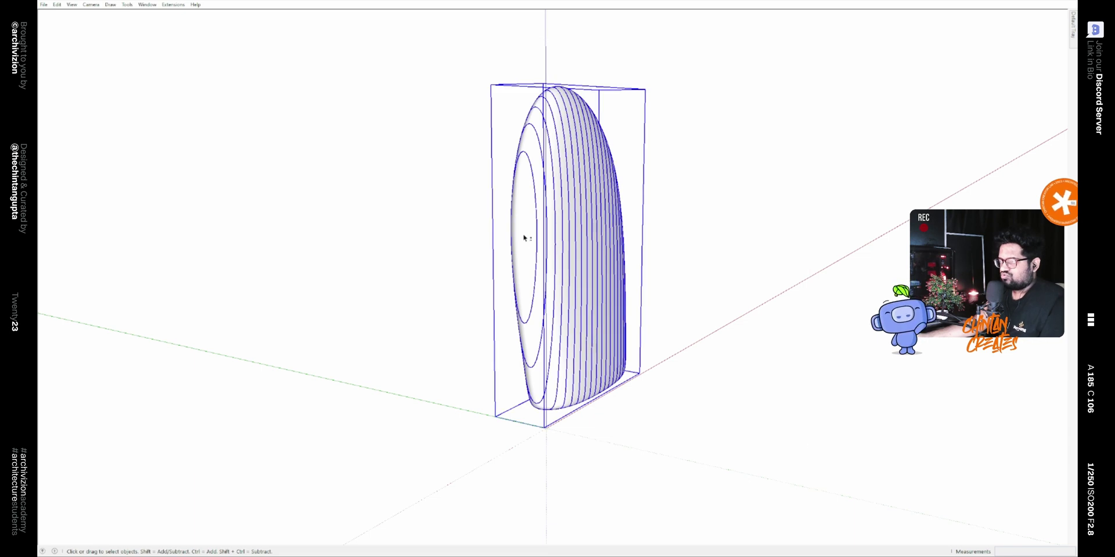
Apply a 1.00 m Smart Offset to the fin ring outlines and turn to a side-on view.
key(ctrl+alt+f)
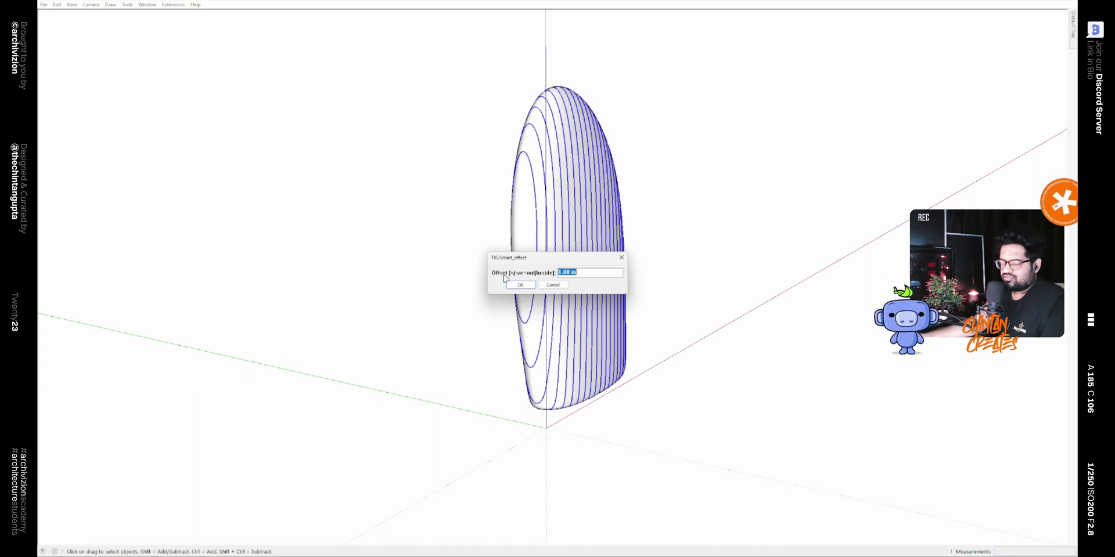
click(520, 285)
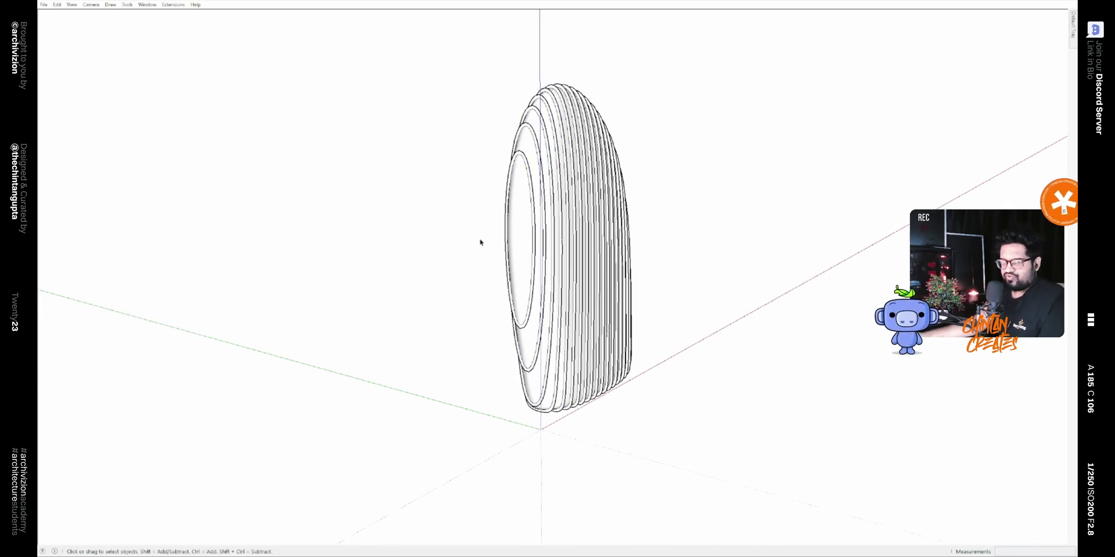
key(d)
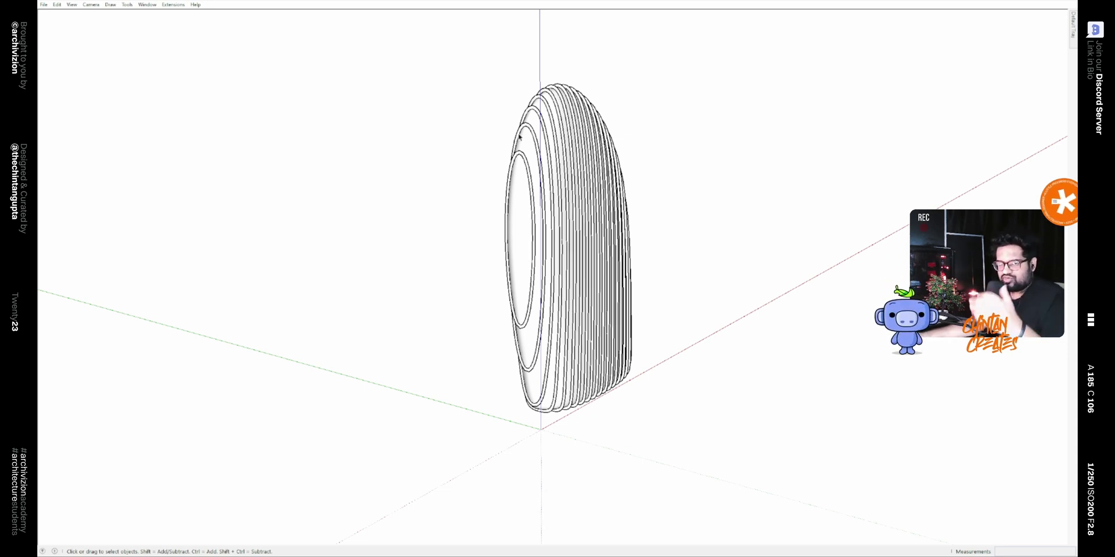
middle_drag(576, 144, 586, 180)
Window-select all the fin rings after briefly hiding and restoring them.
click(561, 212)
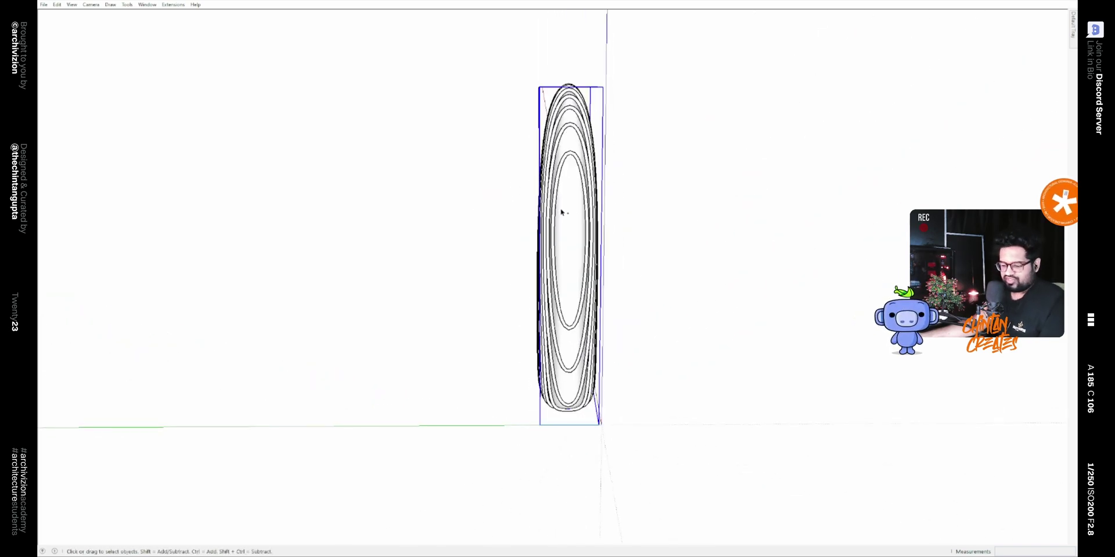
key(ctrl+h)
middle_drag(629, 249, 417, 35)
key(ctrl+z)
drag(417, 35, 749, 466)
scroll(560, 287, up, 6)
scroll(526, 336, down, 5)
Push all ring faces out 0.6 m together with Joint Push Pull.
key(shift+p)
scroll(483, 295, up, 5)
scroll(482, 295, up, 1)
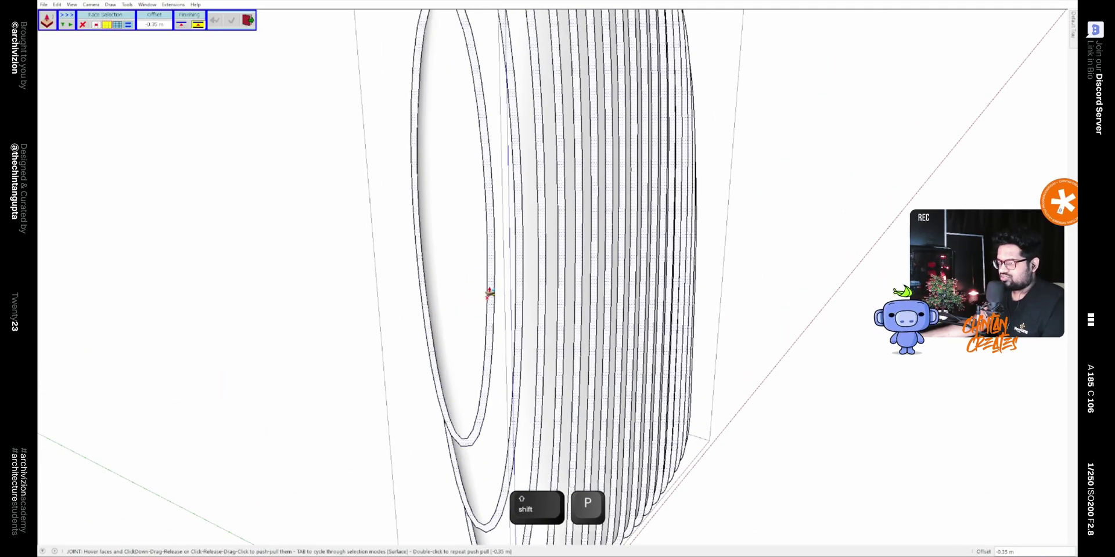
click(486, 290)
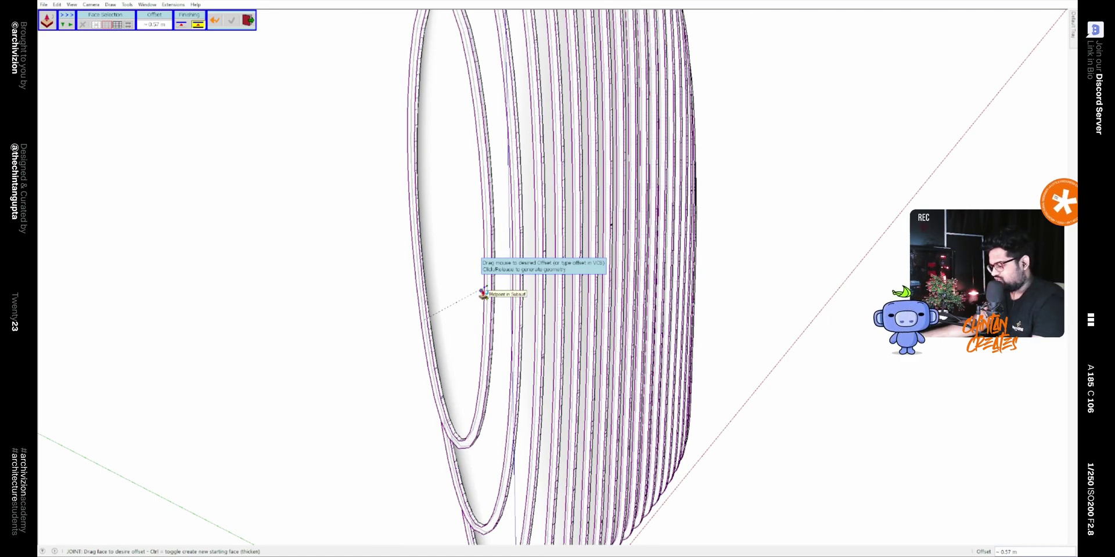
text(.)
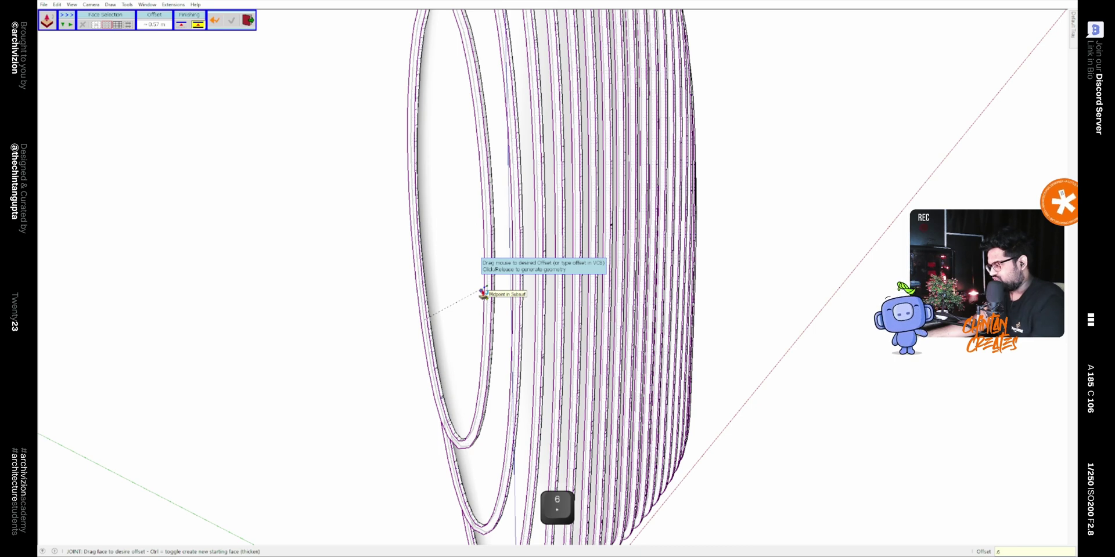
text(6)
key(Return)
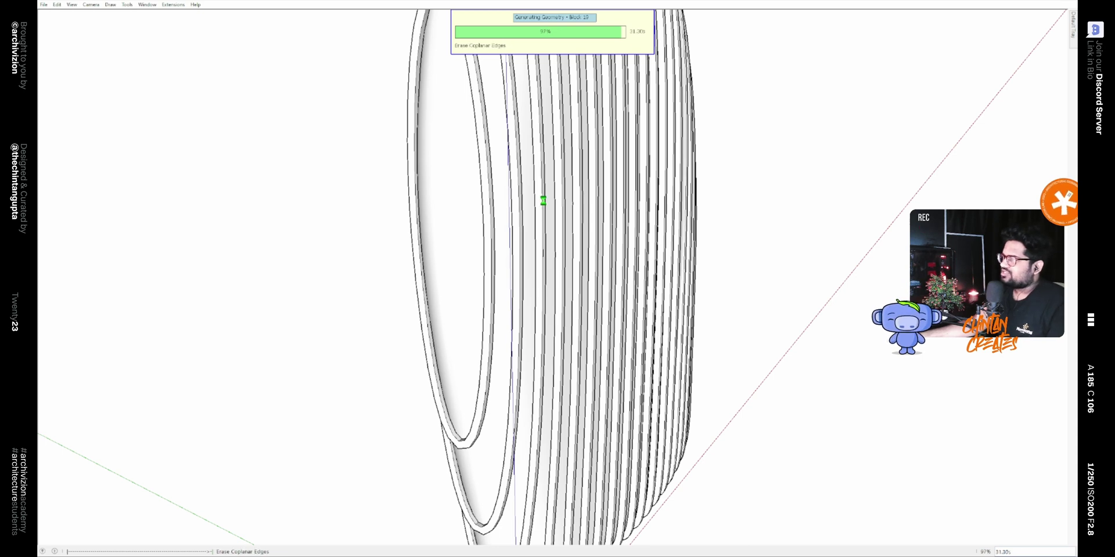
Explode the thickened rings and regroup them into a single group, then view it sideways.
key(space)
scroll(382, 36, down, 5)
drag(382, 34, 659, 419)
key(shift+e)
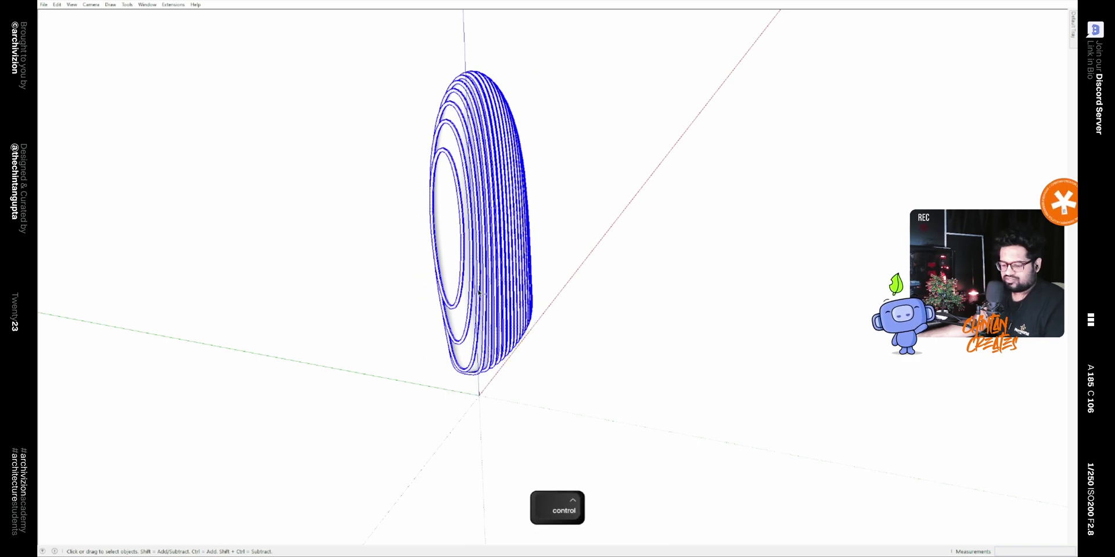
key(ctrl+g)
middle_drag(598, 264, 551, 267)
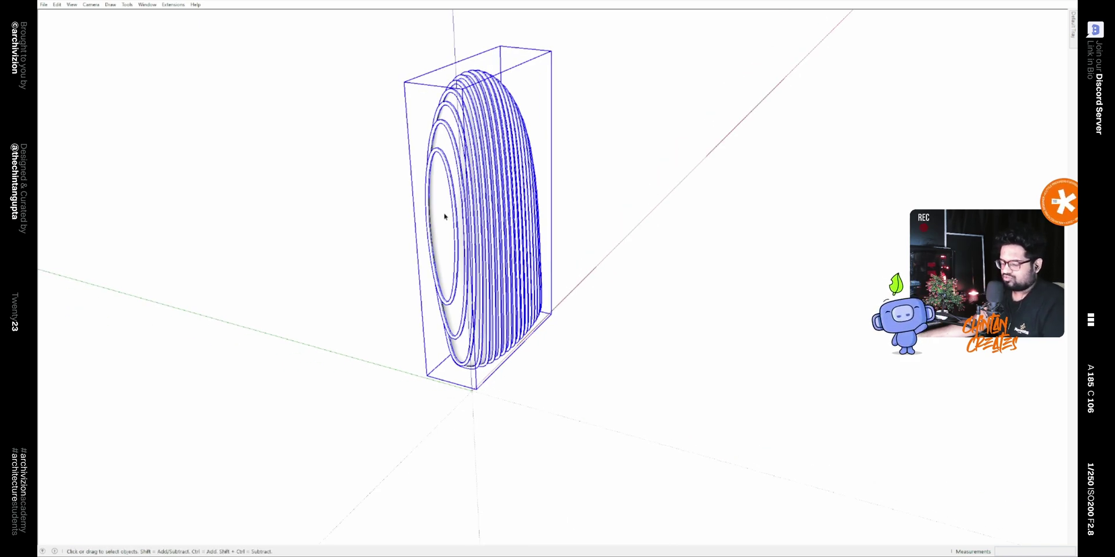
click(622, 268)
middle_drag(622, 269, 448, 318)
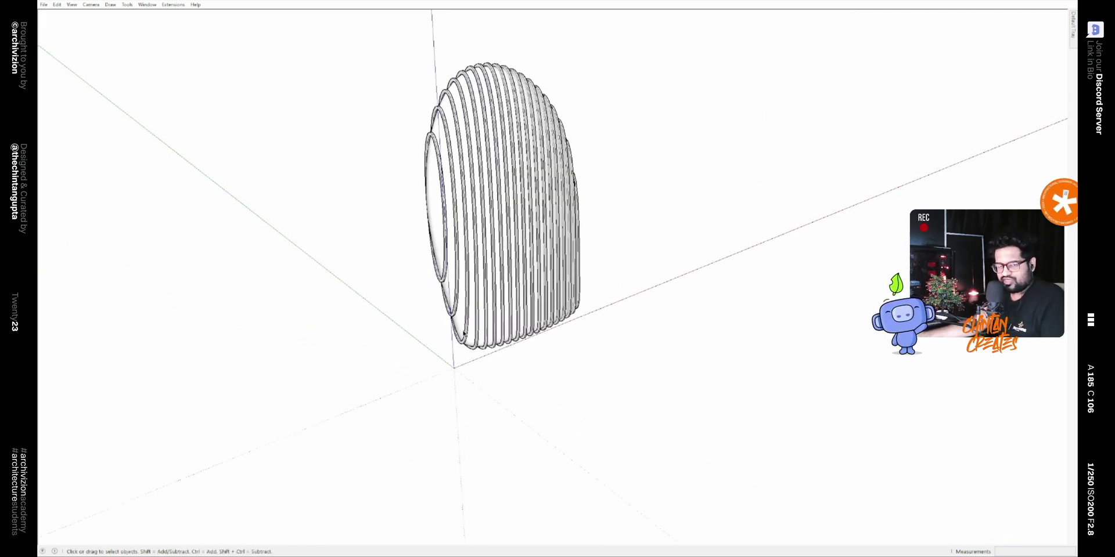
Draw a slab rectangle beneath the tower.
key(r)
click(410, 401)
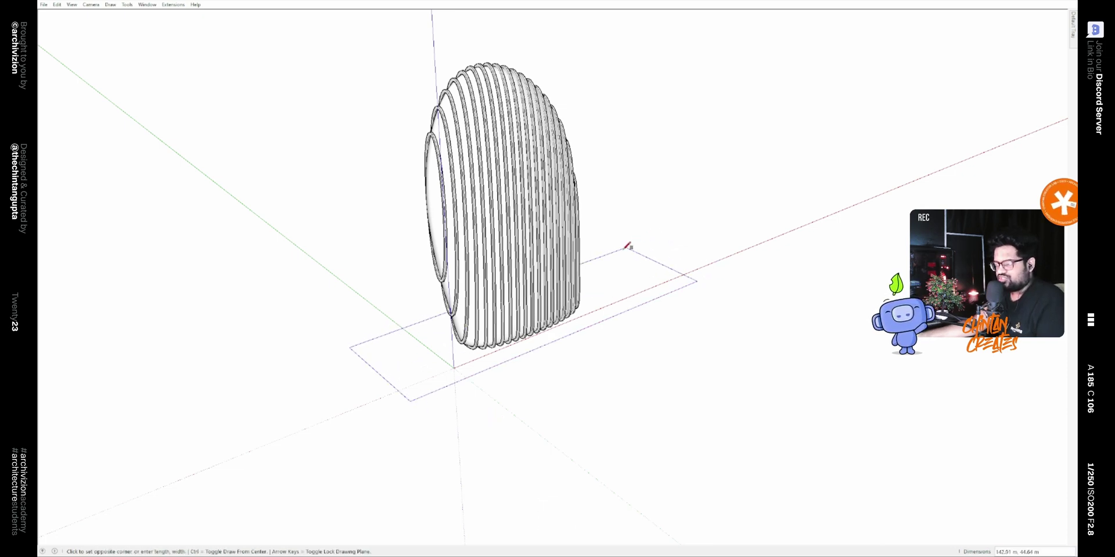
click(693, 296)
middle_drag(697, 299, 716, 333)
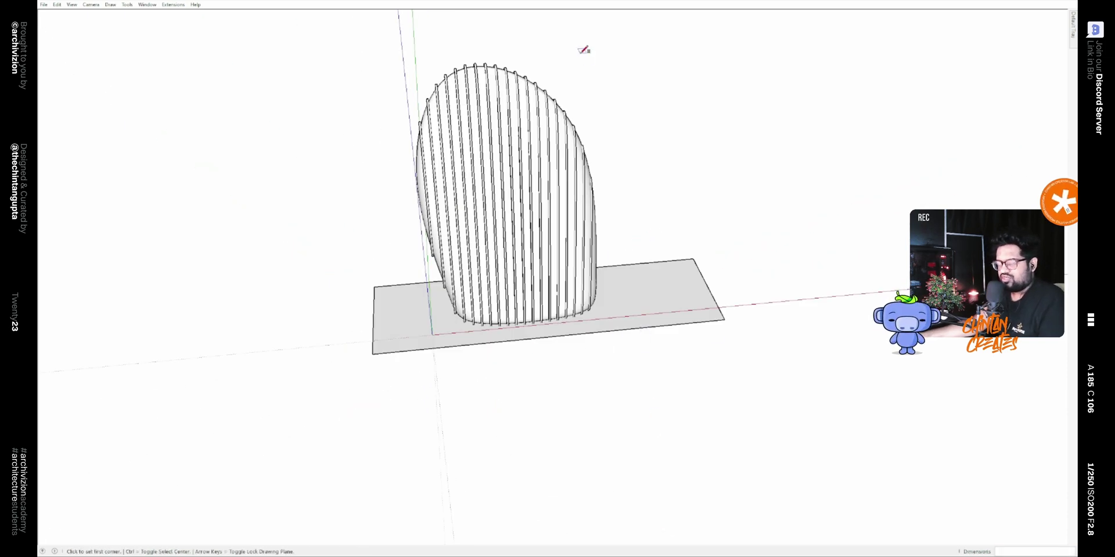
Hide the fin ring group so the slab and shell are clear.
key(space)
click(668, 303)
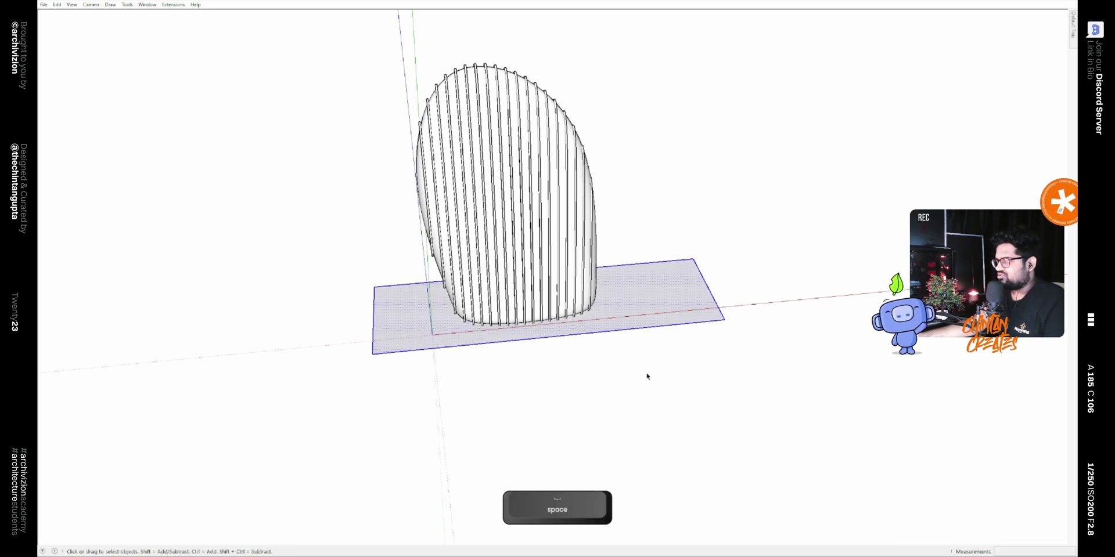
click(509, 128)
middle_drag(509, 129, 678, 241)
key(ctrl+x)
key(ctrl+h)
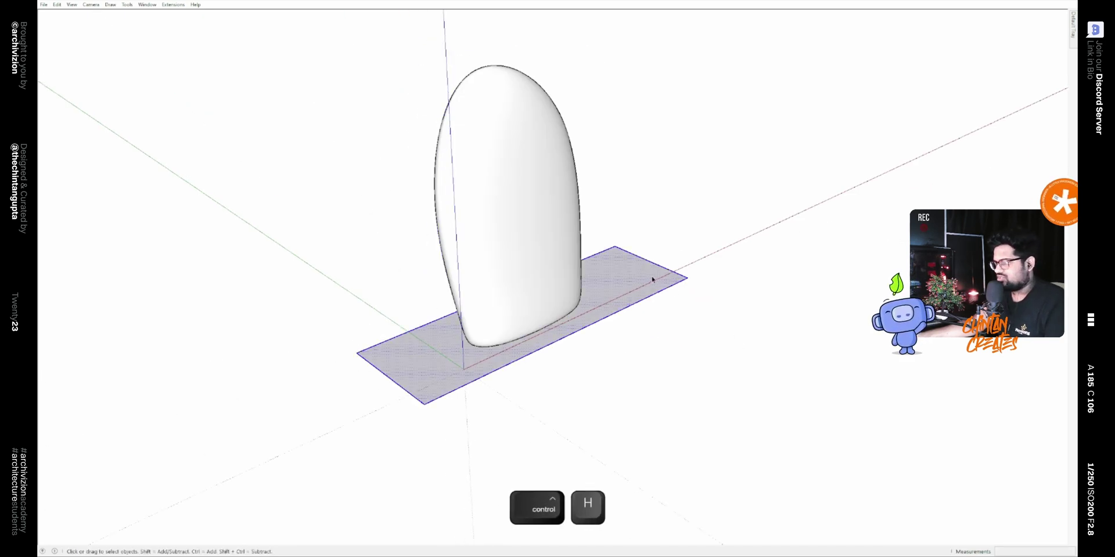
middle_drag(685, 334, 660, 343)
Start copying the slab rectangle upward with Move and Ctrl.
key(m)
key(ctrl)
click(699, 284)
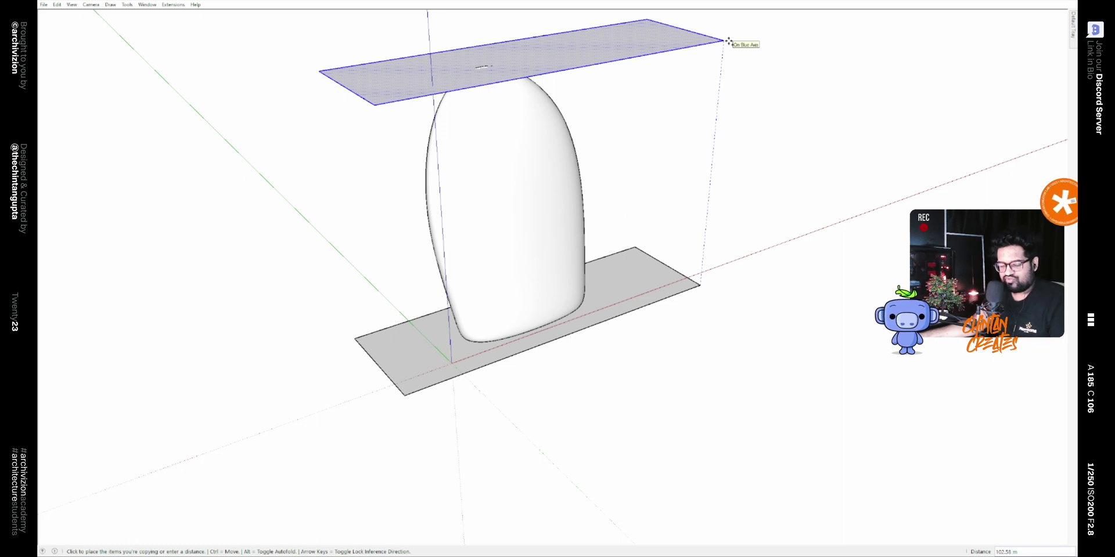
Drop the slab copy above the tower top and array 30 evenly spaced slabs between them.
click(729, 40)
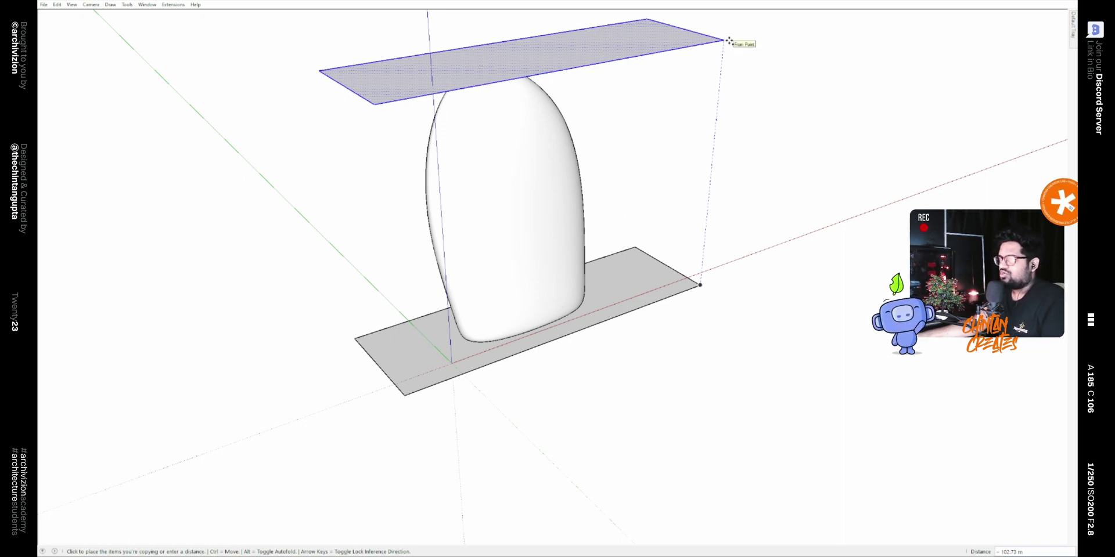
text(/30)
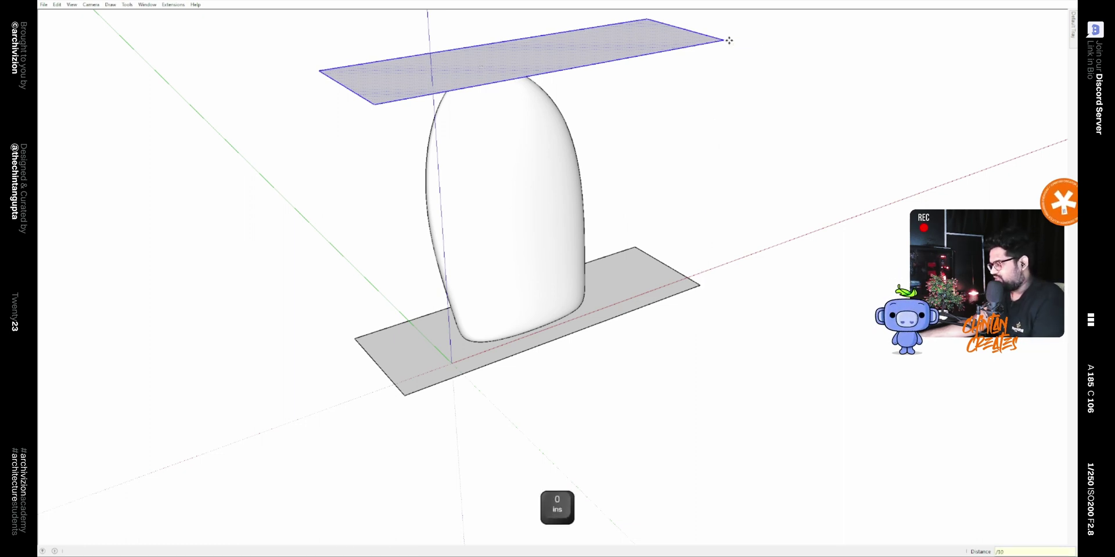
key(shift)
key(Return)
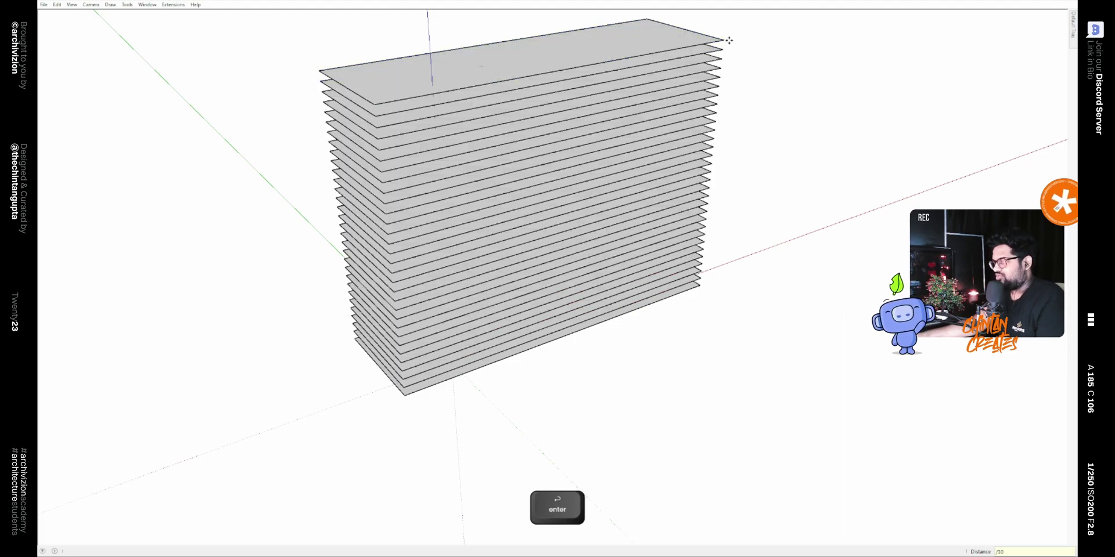
key(space)
middle_drag(751, 346, 627, 347)
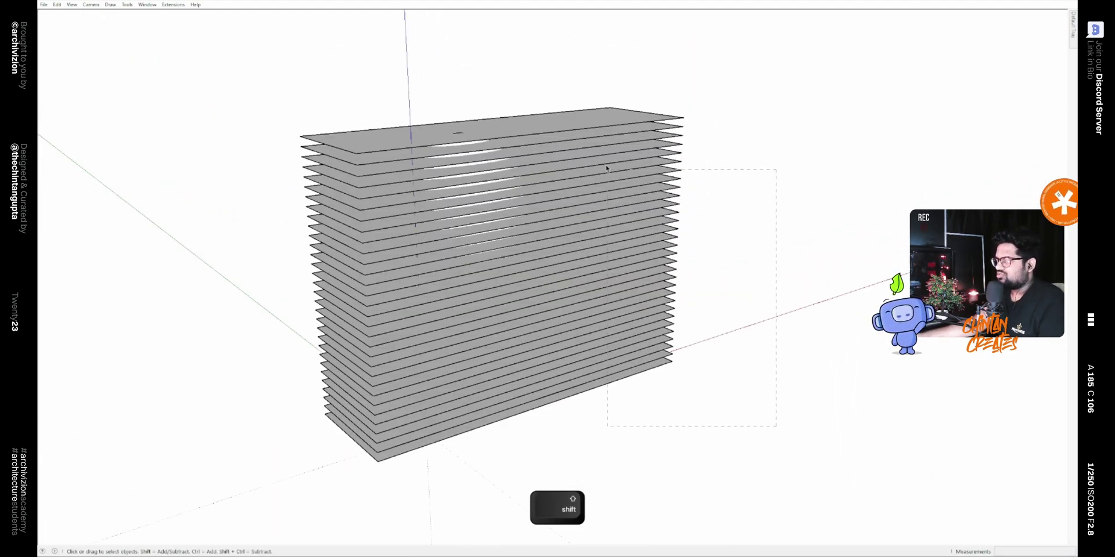
middle_drag(606, 192, 453, 227)
Intersect the slab stack with the model to score floor lines on the egg.
right_click(582, 192)
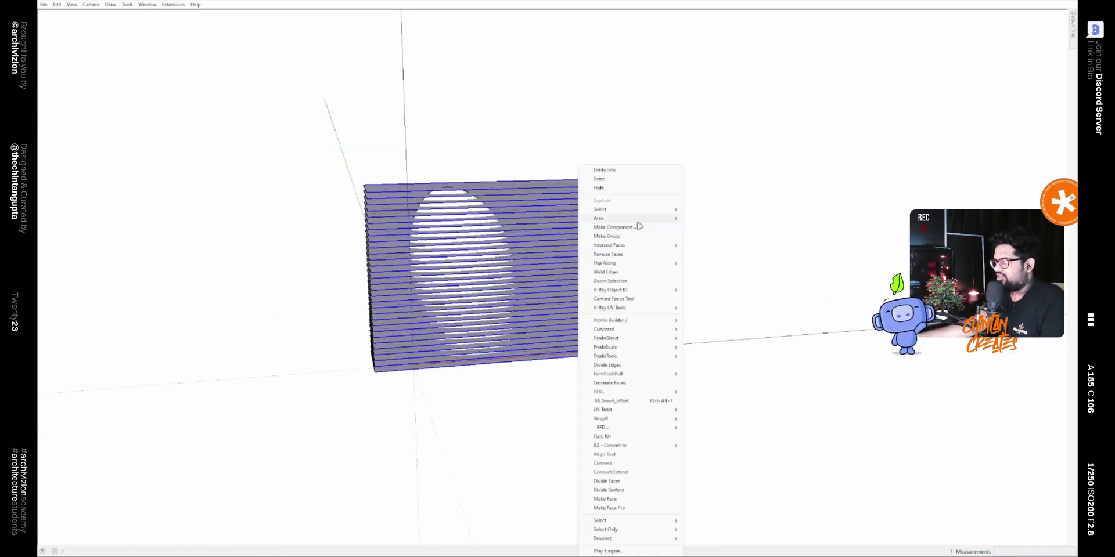
click(691, 247)
click(665, 435)
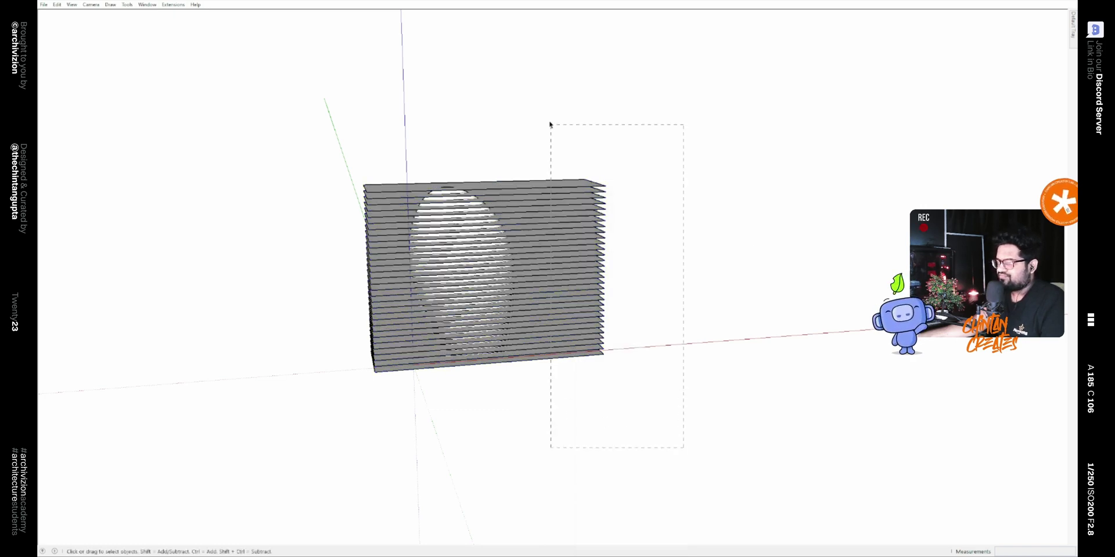
Delete the slabs and stray edges, then select the contoured egg.
key(d)
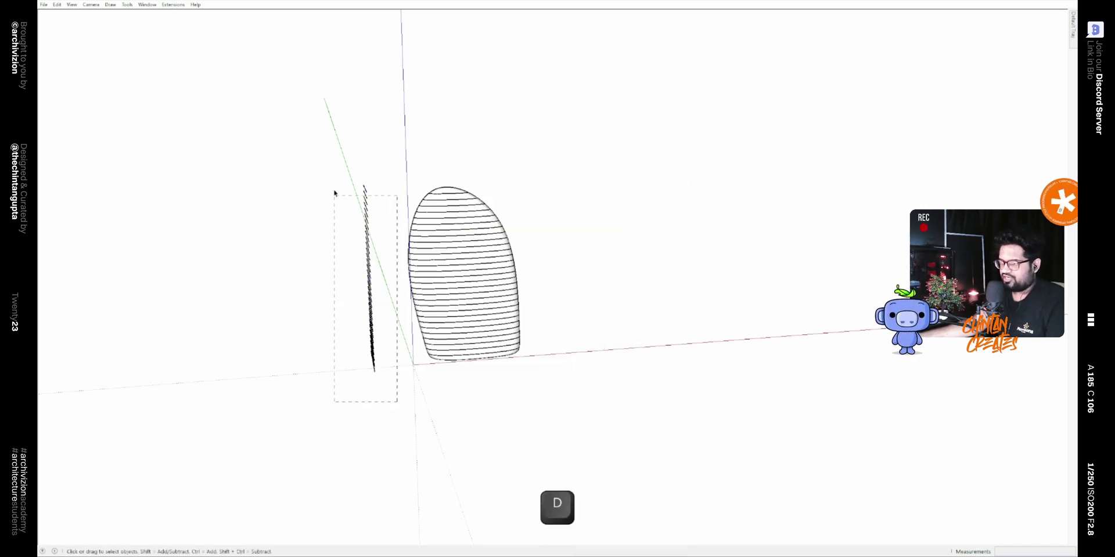
drag(331, 165, 325, 143)
middle_drag(354, 238, 391, 234)
key(Delete)
drag(354, 130, 619, 441)
Thicken the egg's banded faces into a -0.30 m inward shell with Joint Push Pull.
shift+click(464, 363)
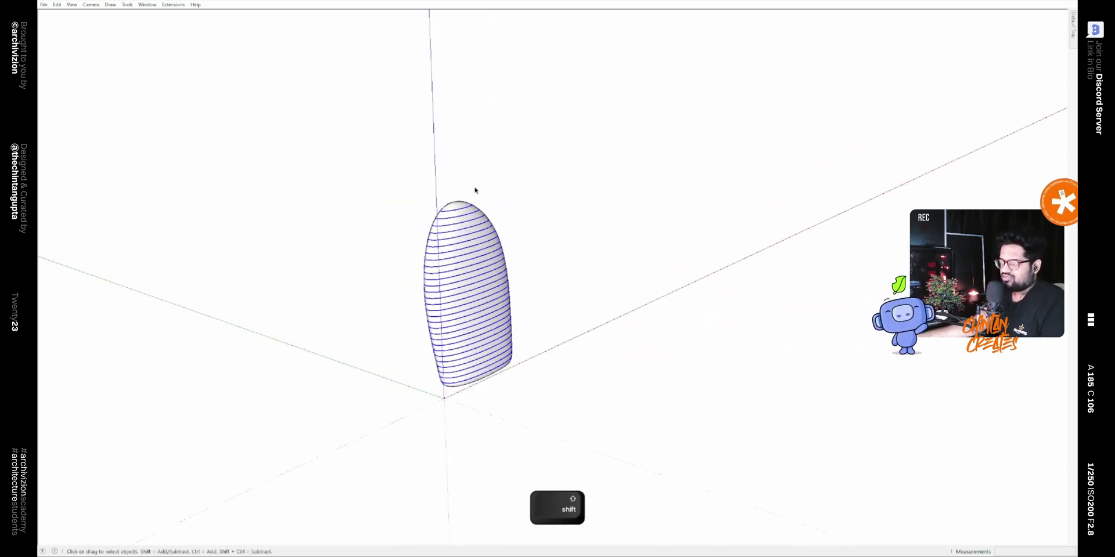
scroll(430, 279, up, 5)
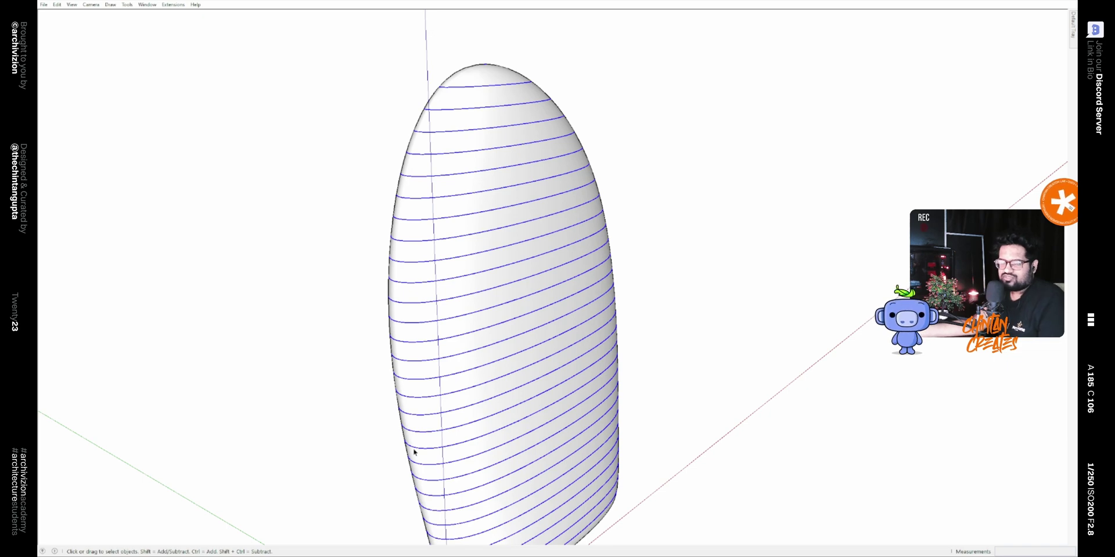
scroll(489, 297, down, 3)
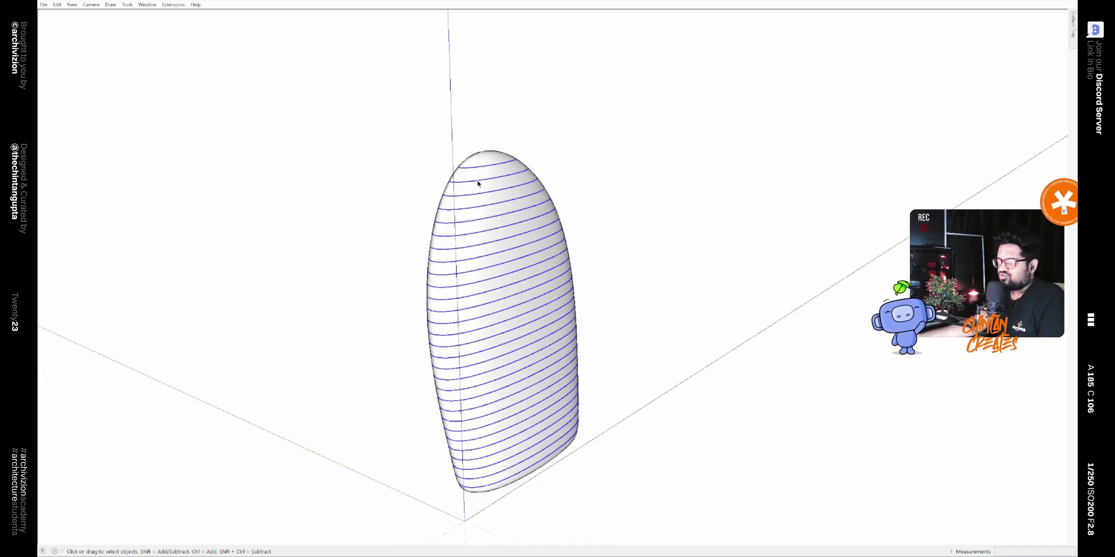
key(shift)
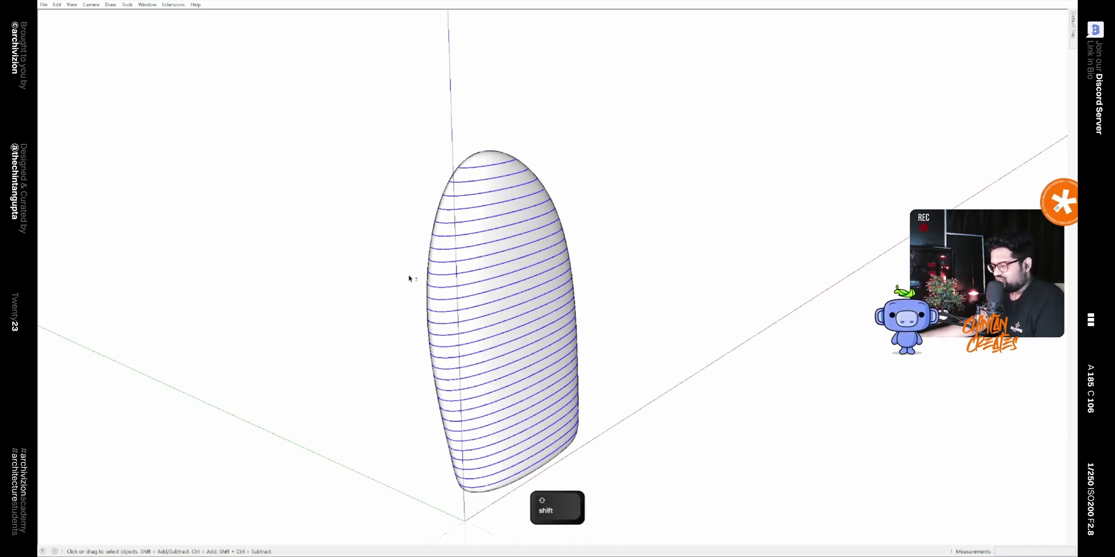
key(shift+p)
scroll(495, 177, up, 4)
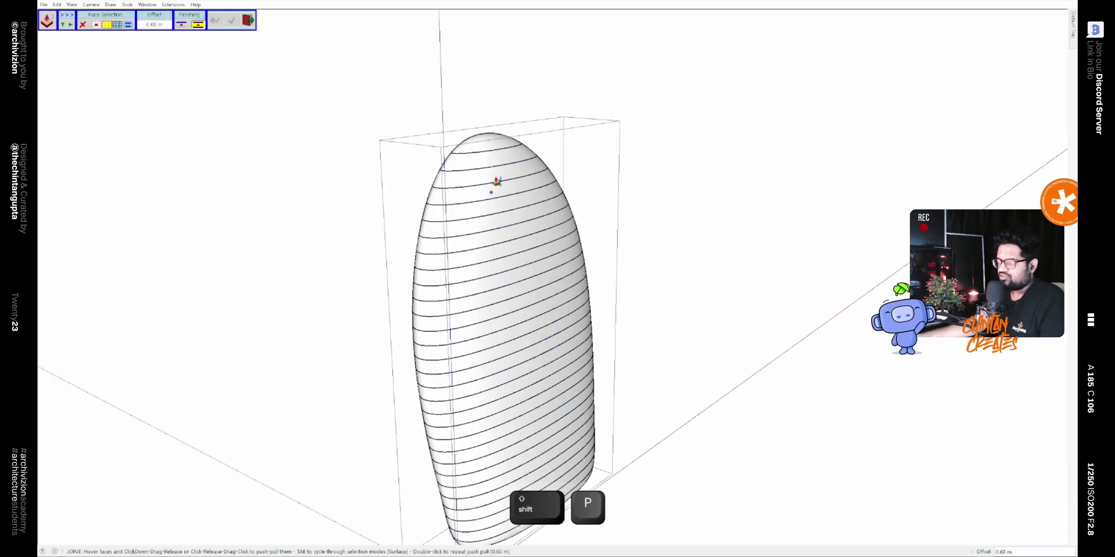
scroll(498, 157, up, 2)
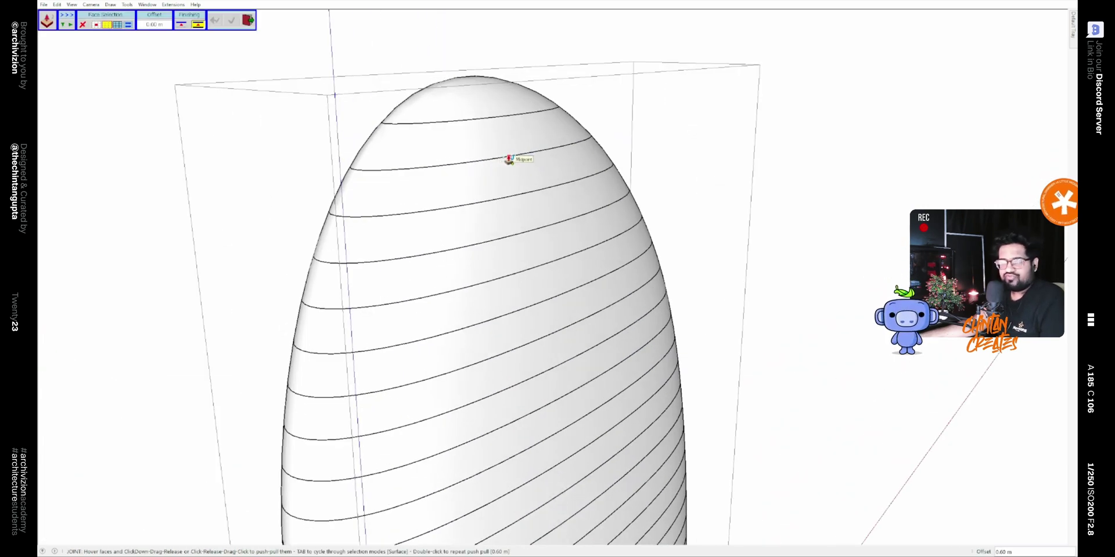
click(508, 159)
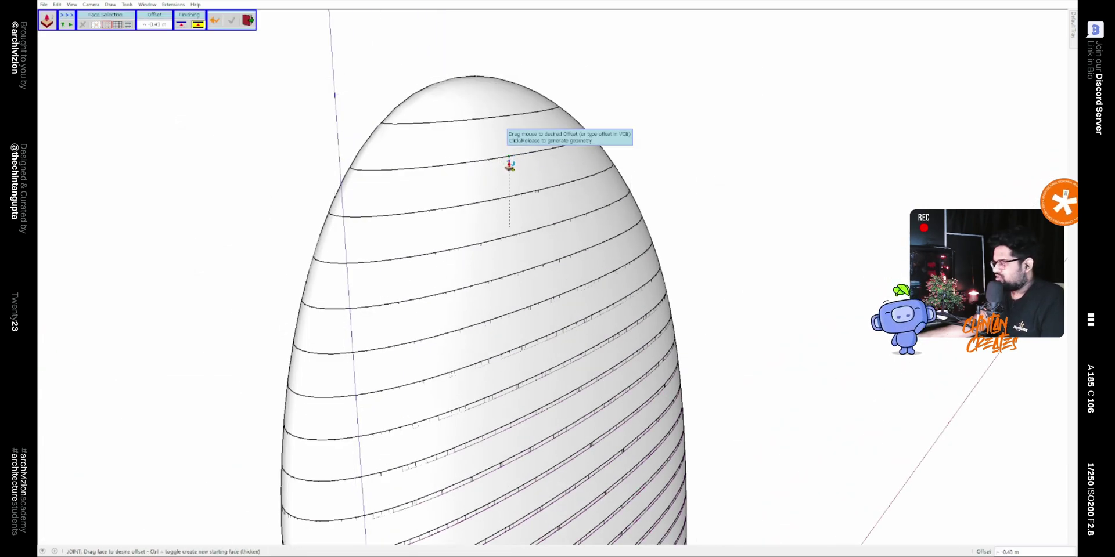
text(.3)
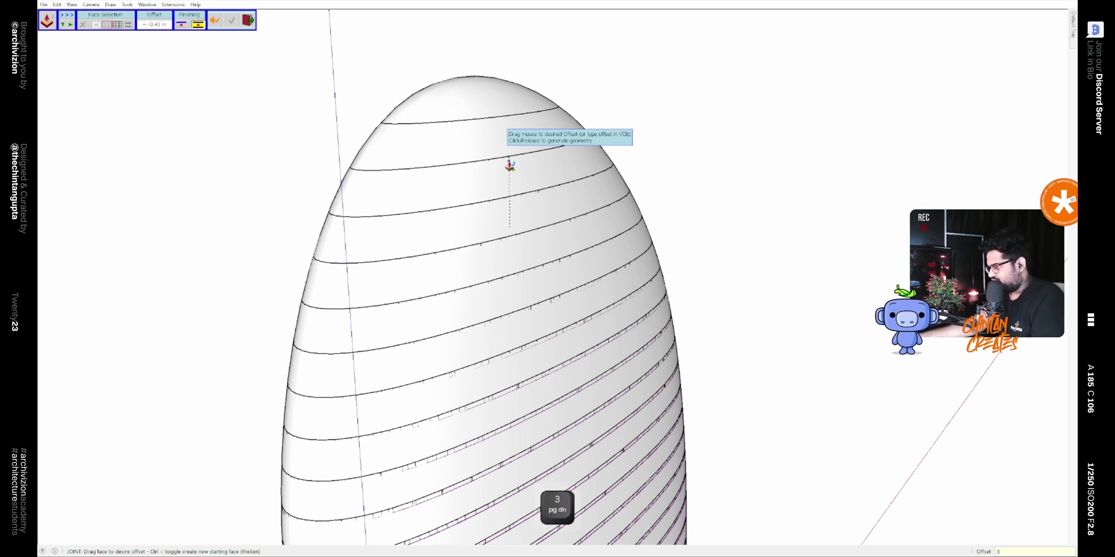
key(Return)
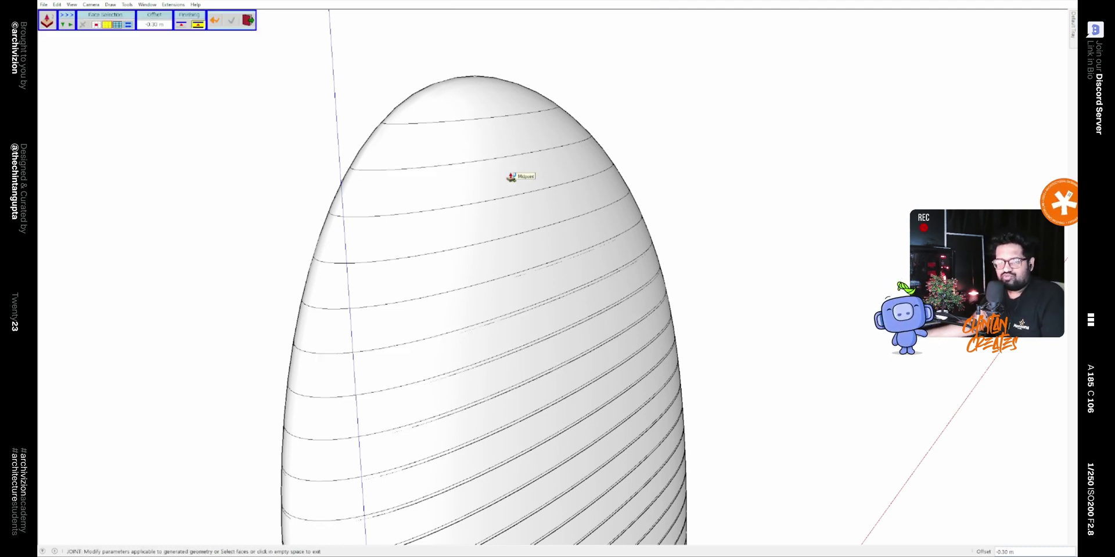
Exit the thickening tool and switch the model display to X-ray.
click(613, 237)
key(space)
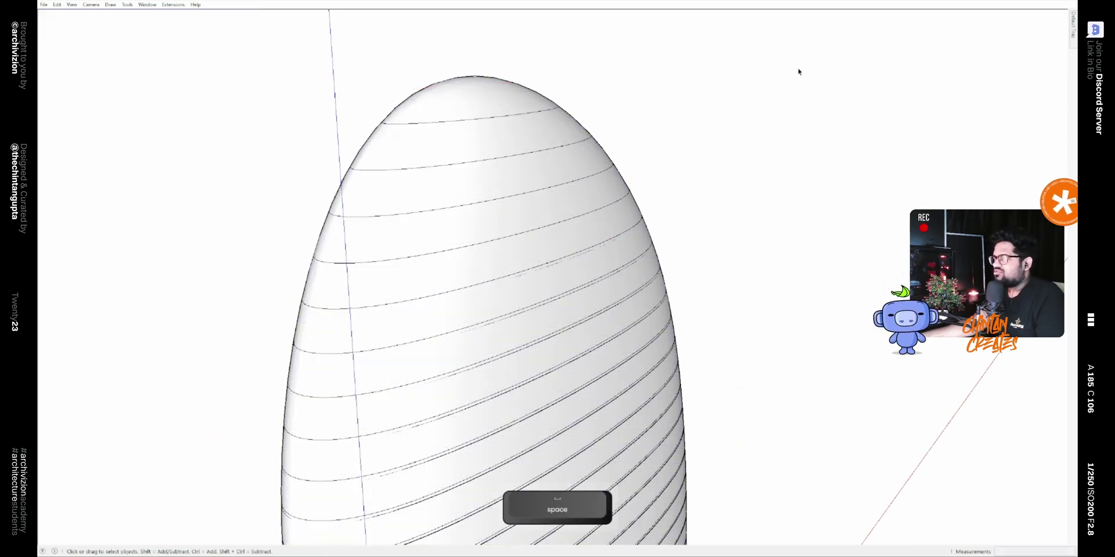
scroll(637, 134, down, 5)
middle_drag(633, 145, 552, 257)
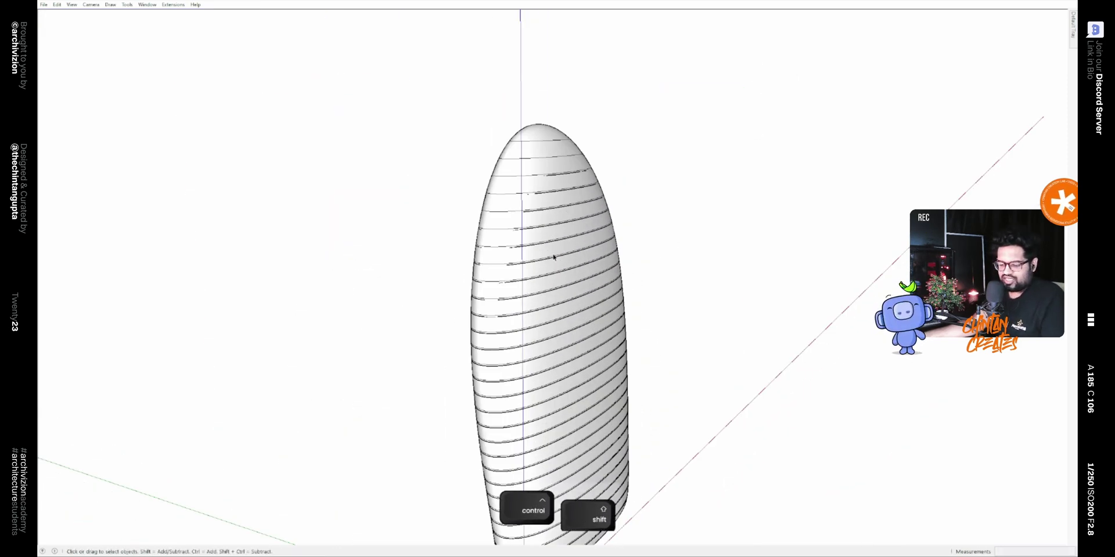
key(ctrl+shift+h)
shift+middle_drag(639, 333, 450, 257)
Paint the tower's inner surfaces with Translucent Glass Gray.
mouse_move(1076, 37)
key(b)
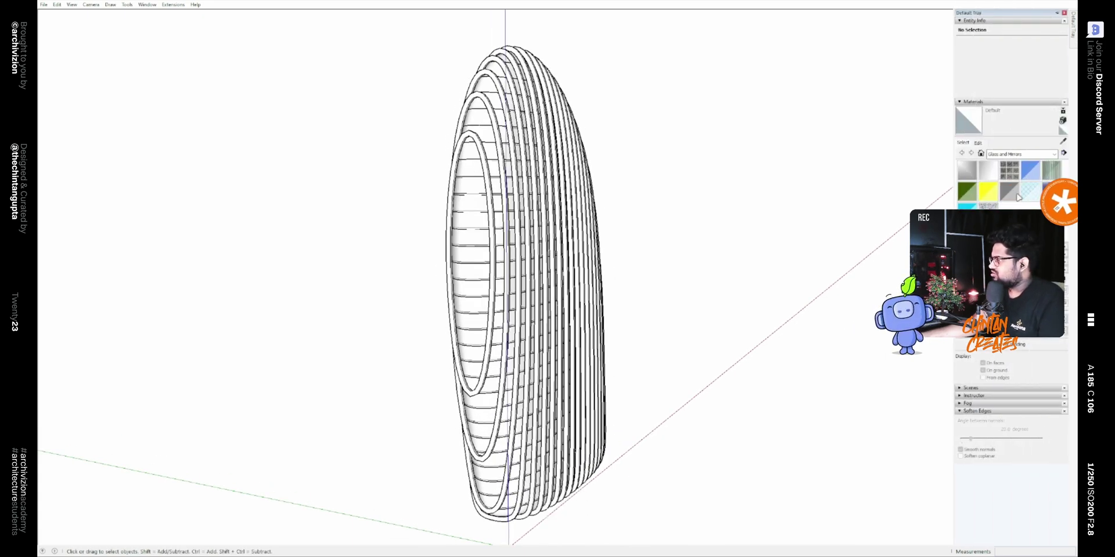
scroll(484, 205, up, 2)
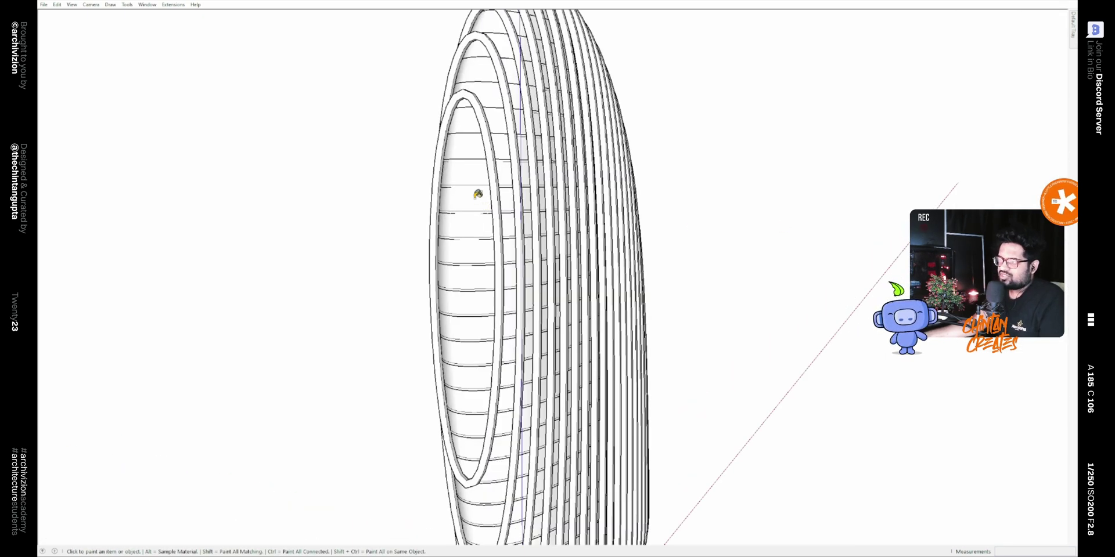
mouse_move(361, 306)
middle_down()
mouse_move(266, 306)
mouse_move(364, 295)
mouse_move(375, 186)
middle_up()
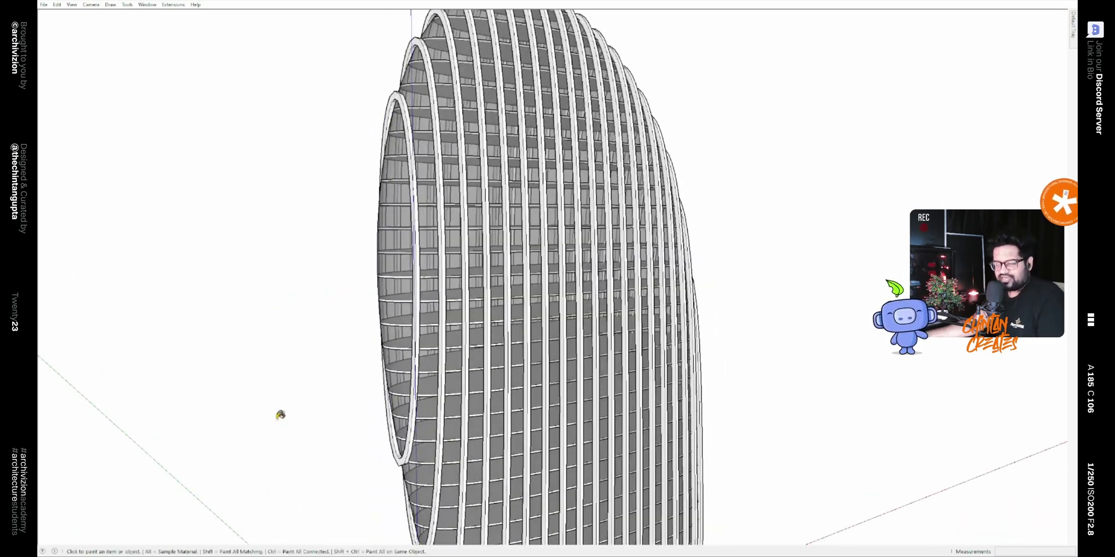
key(space)
scroll(311, 291, down, 2)
shift+middle_drag(311, 291, 355, 222)
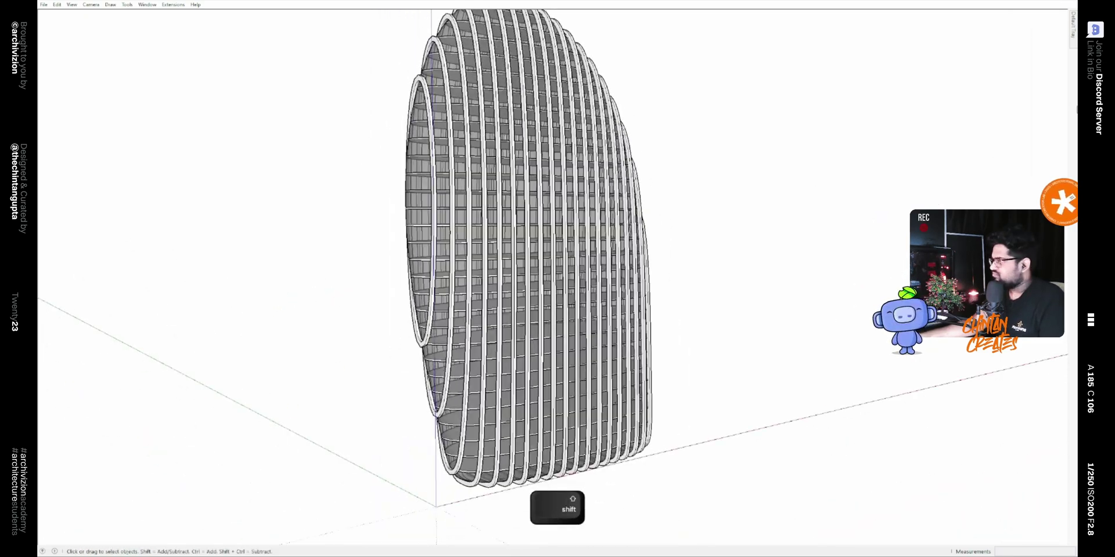
Switch on shadows in the Default Tray.
mouse_move(1076, 38)
click(966, 419)
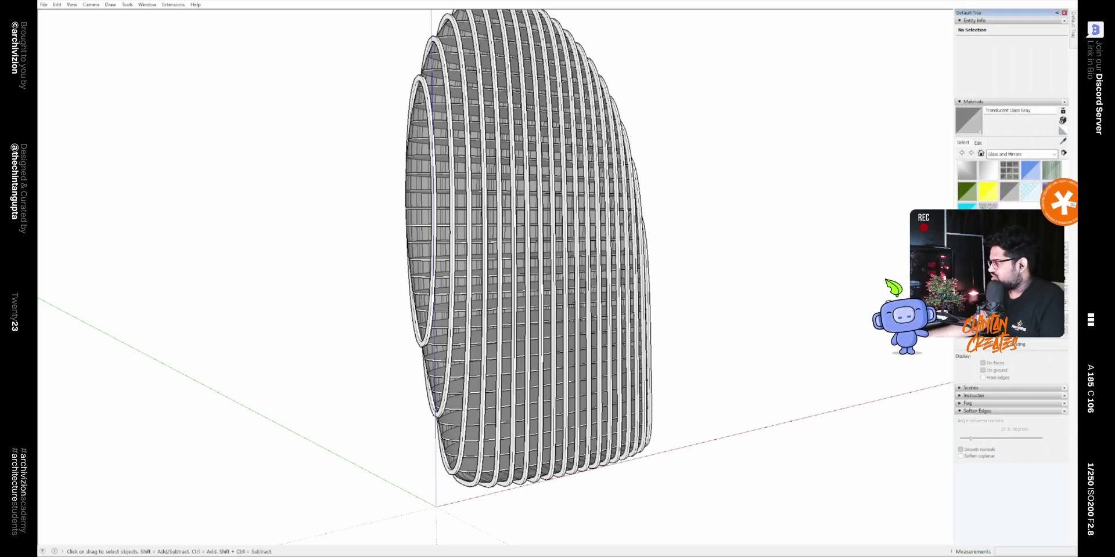
right_click(791, 423)
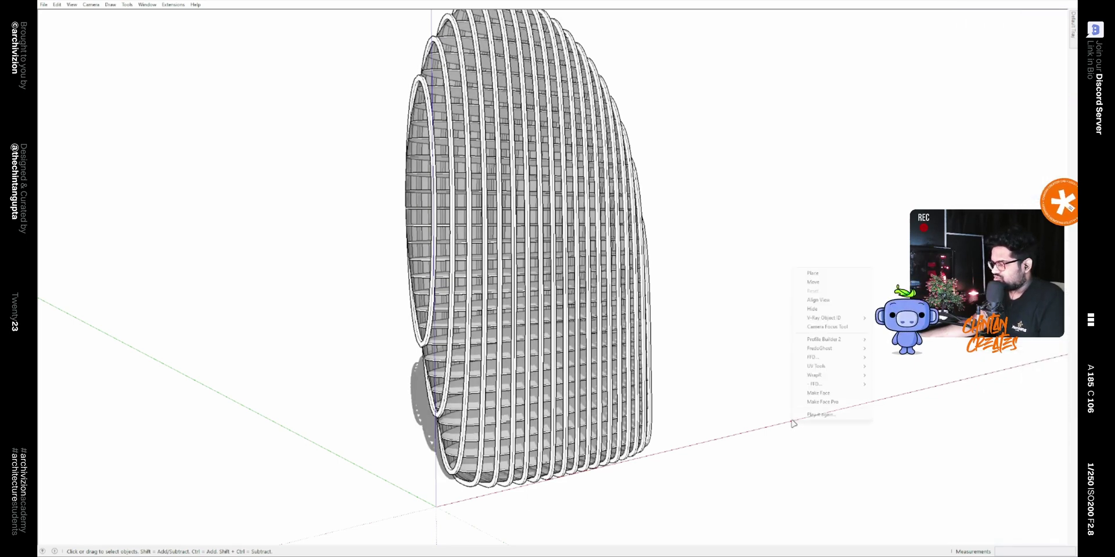
Hide the drawing axes and orbit around the shadowed ribbed tower to review it.
click(834, 309)
mouse_move(807, 308)
middle_down()
mouse_move(671, 424)
mouse_move(368, 433)
mouse_move(463, 453)
mouse_move(422, 422)
mouse_move(480, 413)
mouse_move(446, 444)
mouse_move(451, 463)
mouse_move(675, 424)
mouse_move(258, 407)
mouse_move(761, 424)
middle_up()
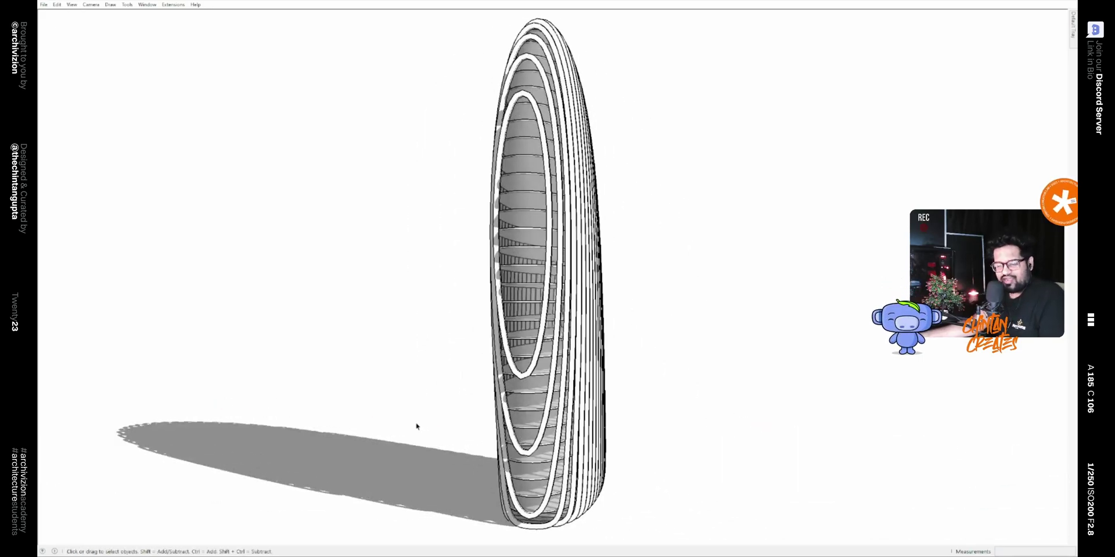
key(shift)
middle_drag(625, 428, 780, 416)
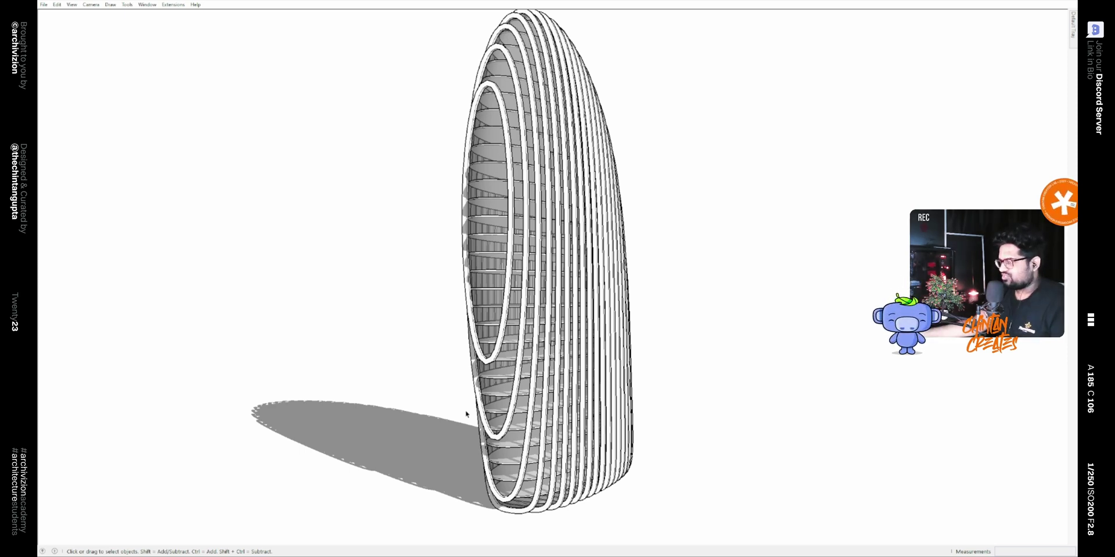
middle_drag(451, 411, 637, 414)
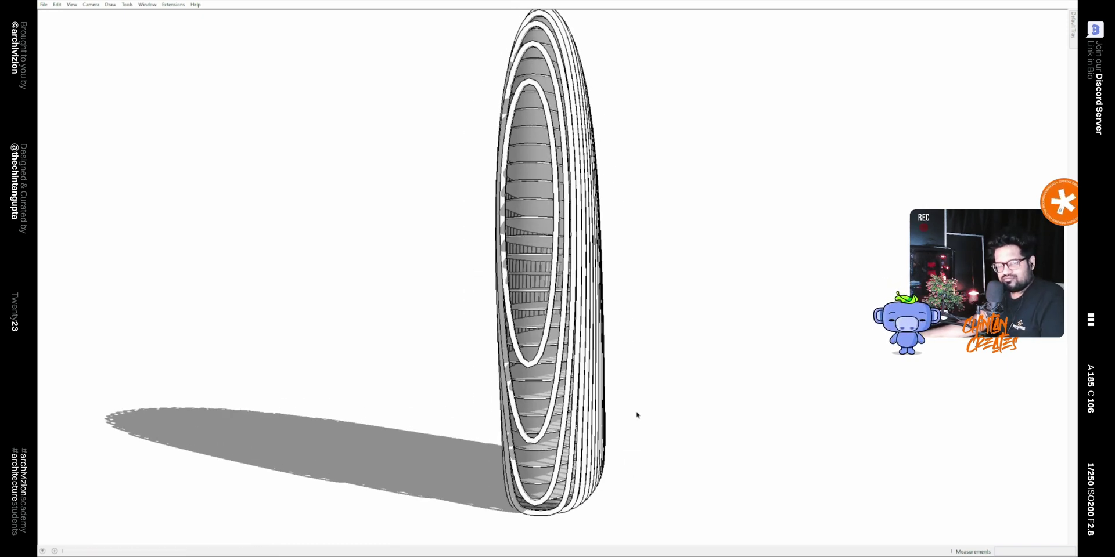